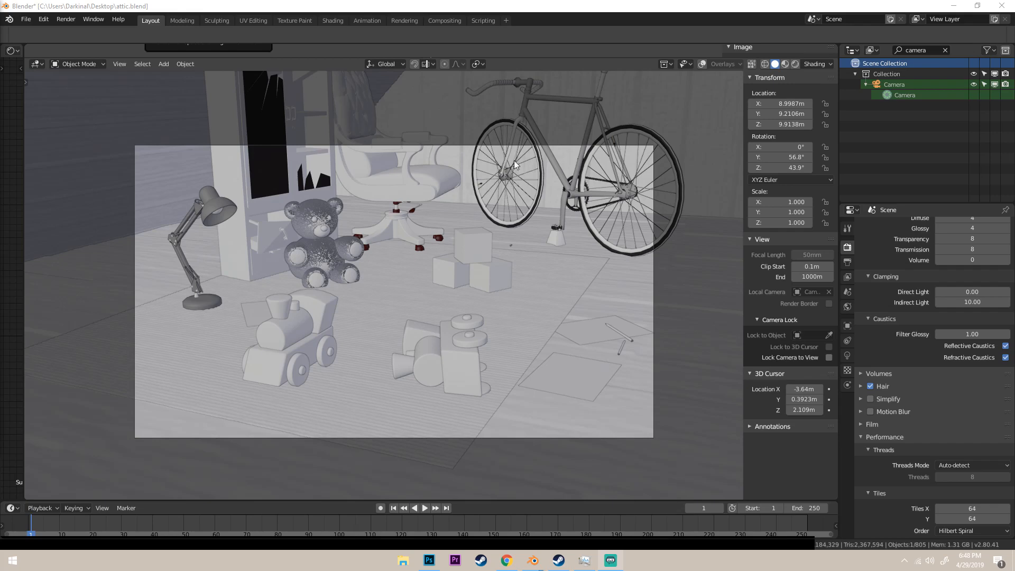
Step: Examine the attic scene and its surrounding room from outside the camera, and return to the camera view
drag(465, 129, 397, 201)
scroll(402, 200, down, 3)
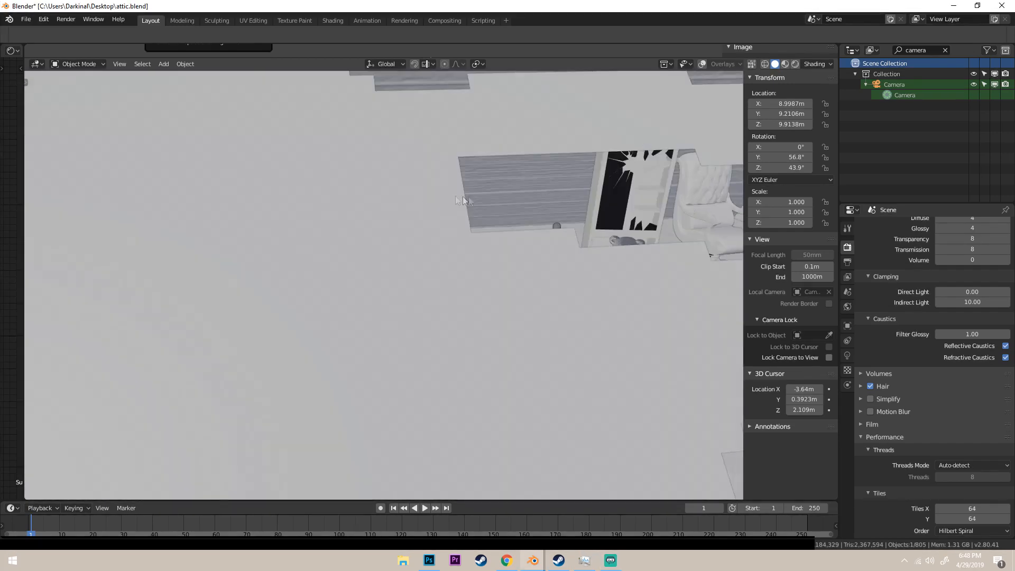
drag(463, 196, 326, 177)
scroll(459, 180, up, 3)
mouse_move(459, 181)
mouse_down()
mouse_move(558, 168)
mouse_move(524, 208)
mouse_move(492, 188)
mouse_move(515, 185)
mouse_move(465, 176)
mouse_up()
scroll(464, 174, down, 5)
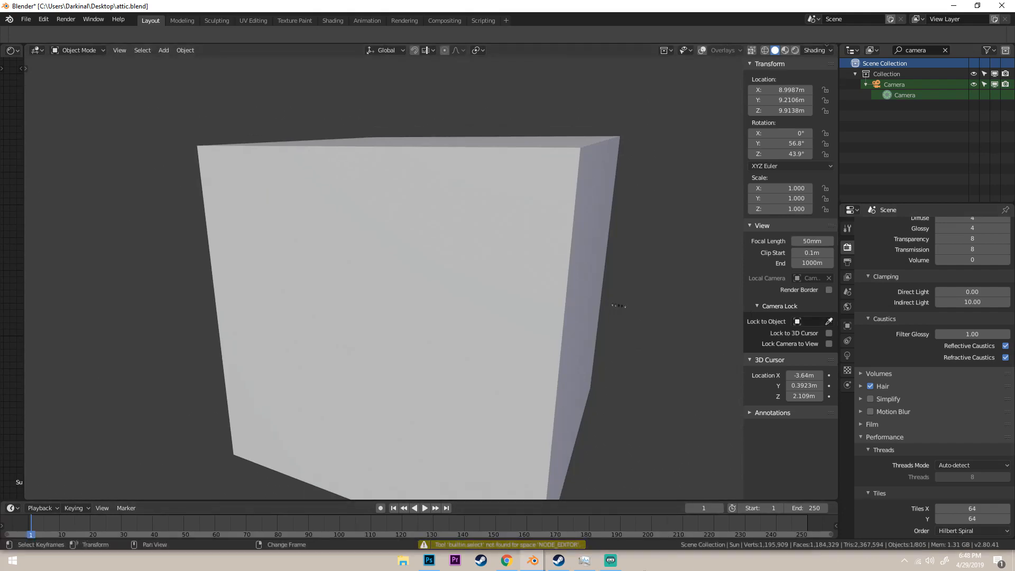
scroll(505, 398, up, 5)
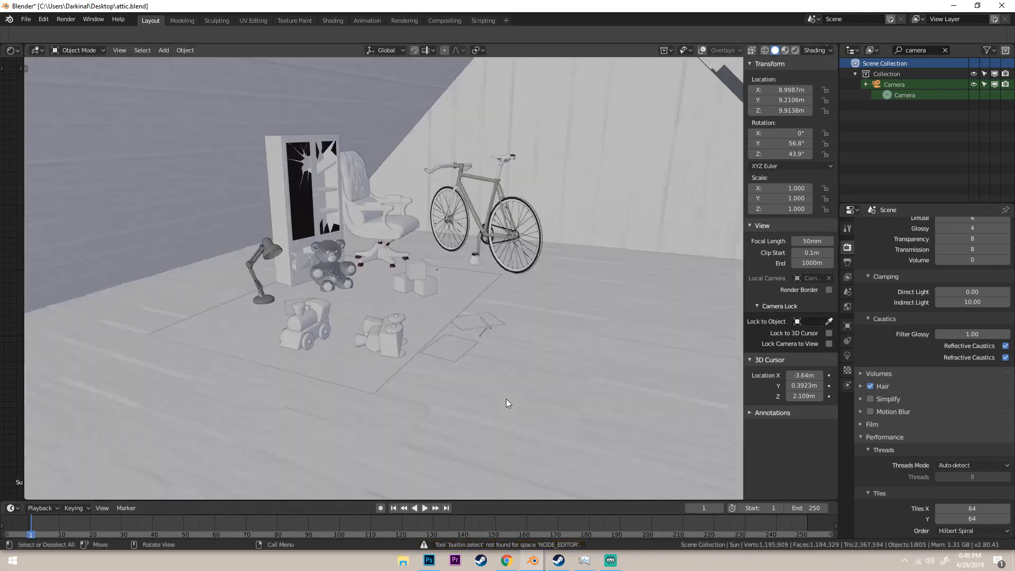
mouse_move(506, 398)
mouse_down()
mouse_move(482, 419)
mouse_move(491, 394)
mouse_move(520, 404)
mouse_up()
key(KP_0)
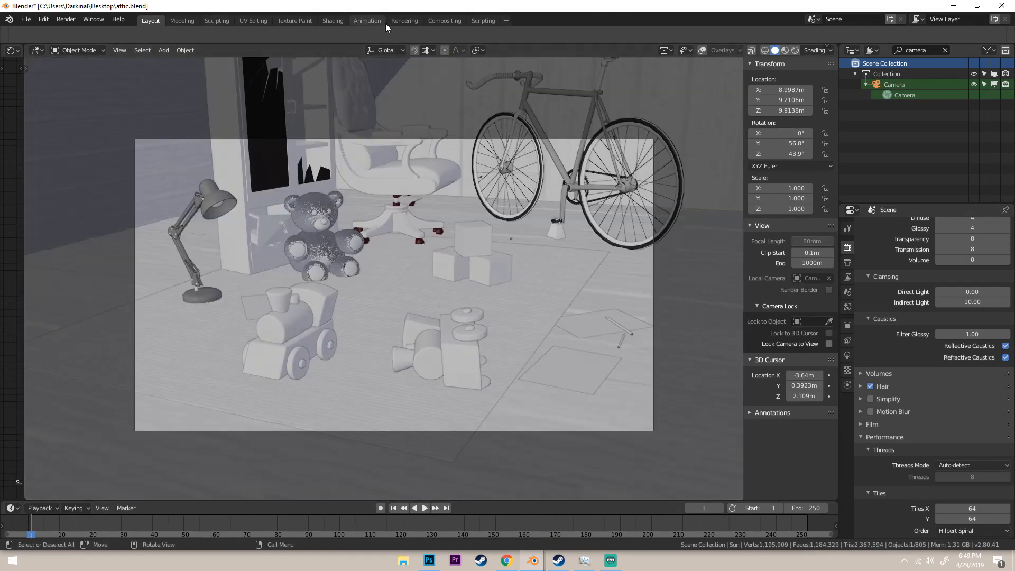
Step: Open the Rendering workspace and inspect the finished trains1.png render up close
click(403, 21)
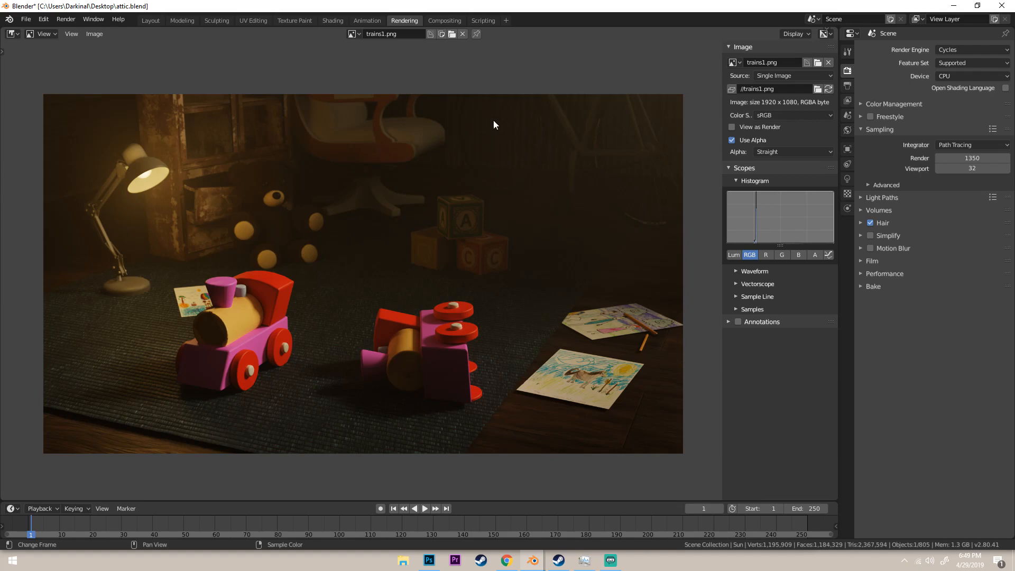
scroll(494, 120, up, 3)
scroll(438, 190, down, 2)
scroll(437, 190, down, 1)
drag(410, 338, 414, 338)
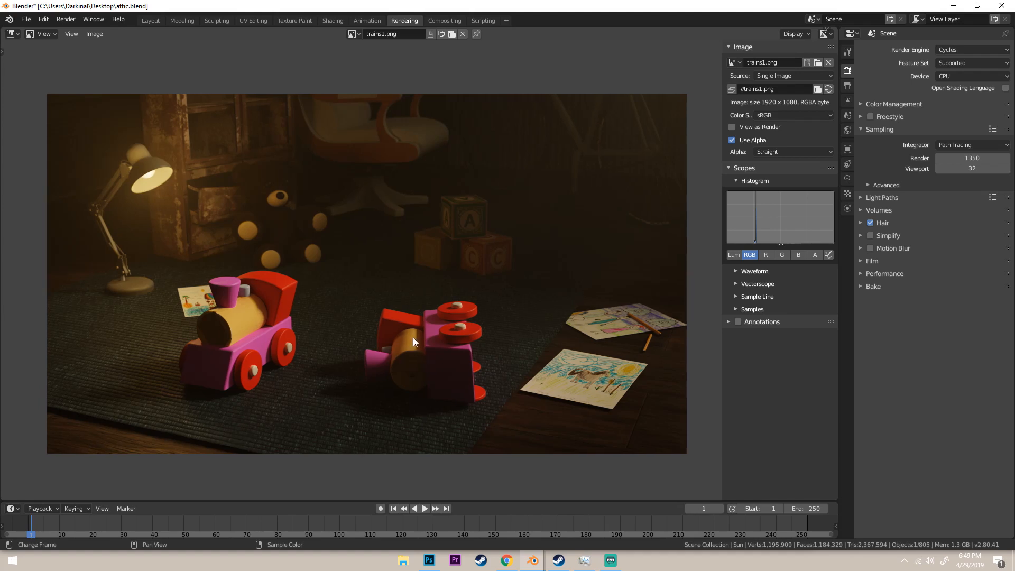
Step: Compare the edited trains2.png in Photoshop with Blender's raw render and compositing nodes, ending back in Photoshop
click(429, 560)
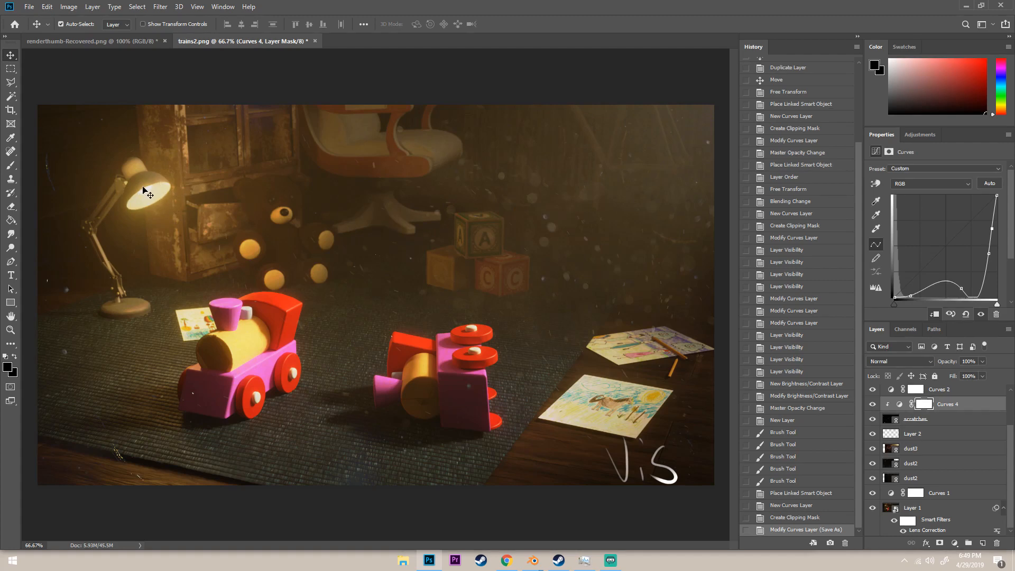
mouse_move(525, 549)
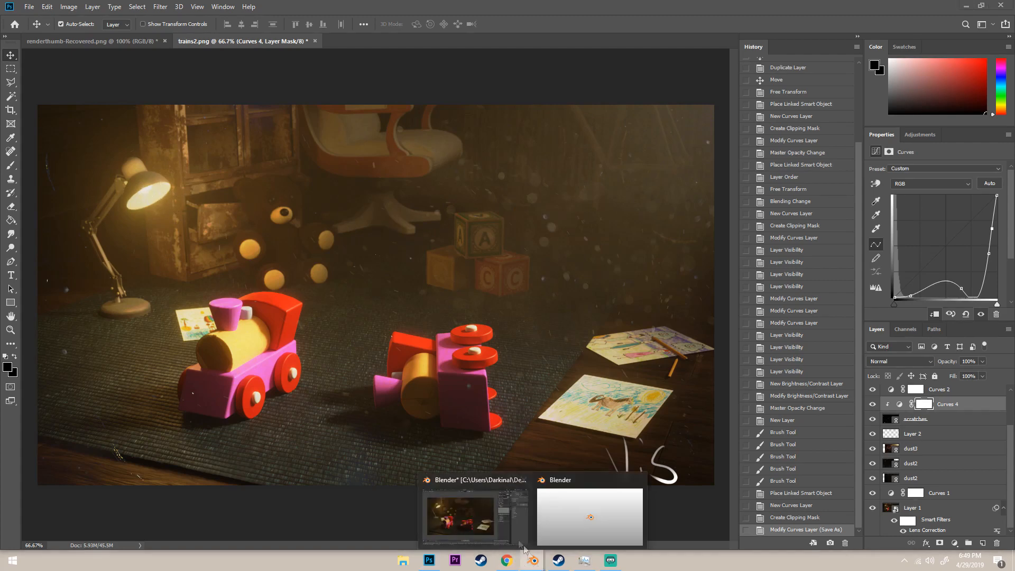
click(499, 526)
click(429, 20)
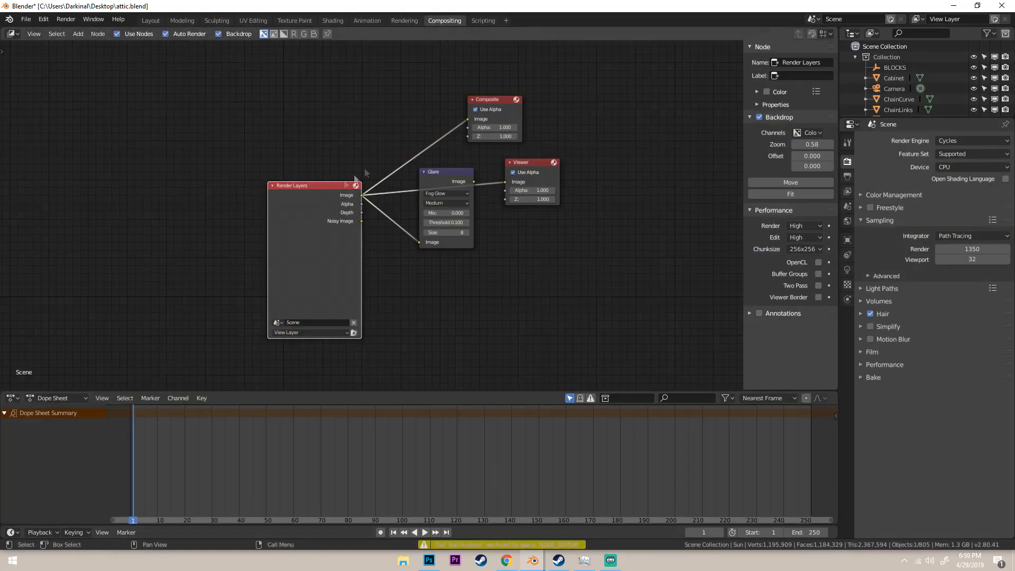
click(405, 20)
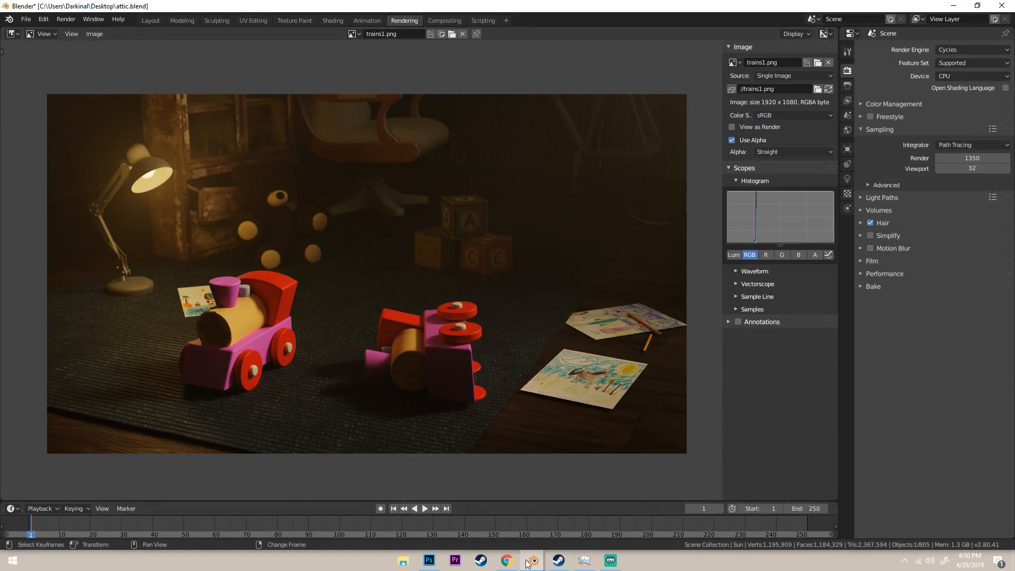
mouse_move(439, 567)
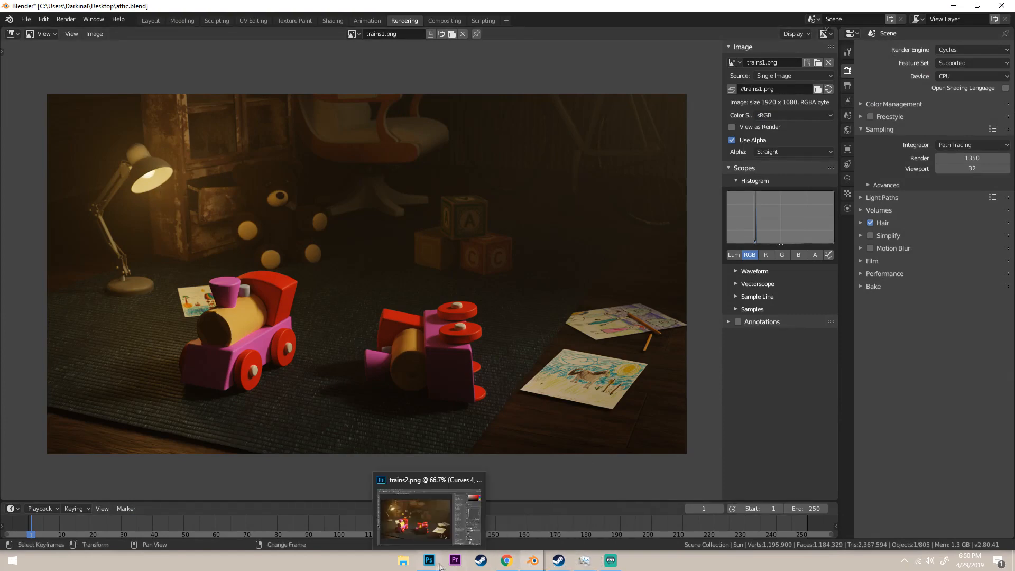
click(423, 523)
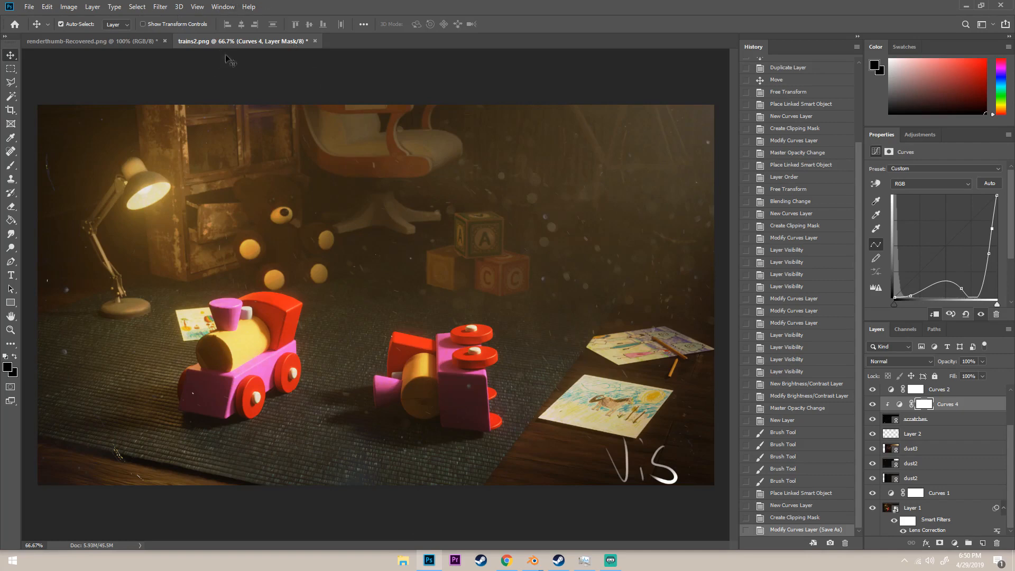
Step: Open the raw render trains1.png from the Desktop folder
click(29, 7)
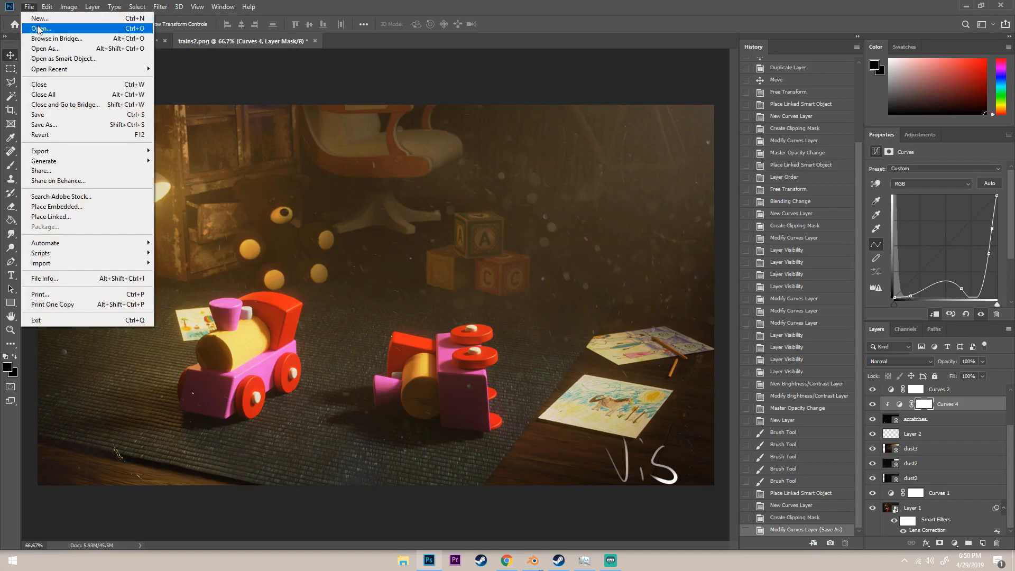
click(38, 30)
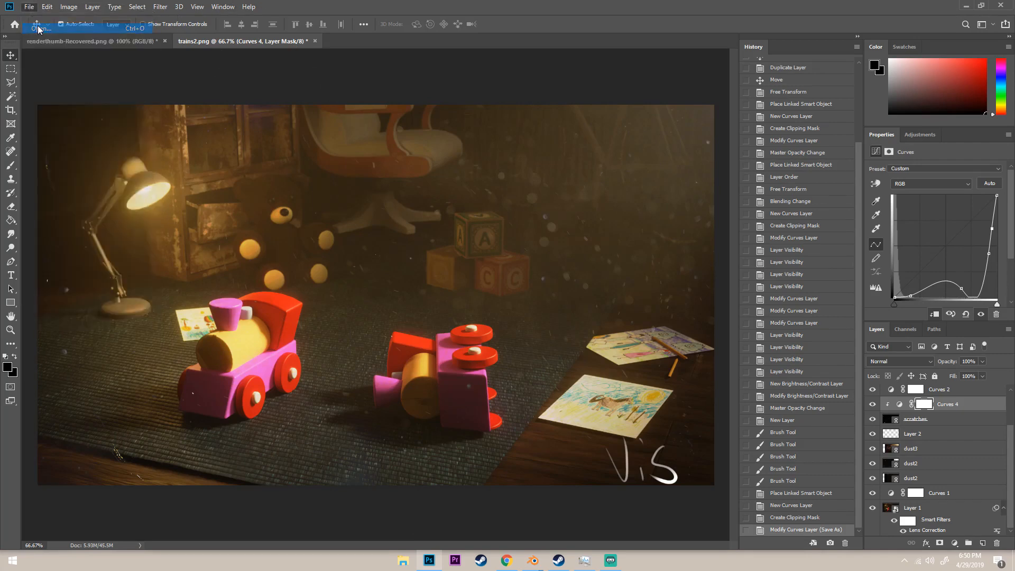
scroll(35, 73, up, 1)
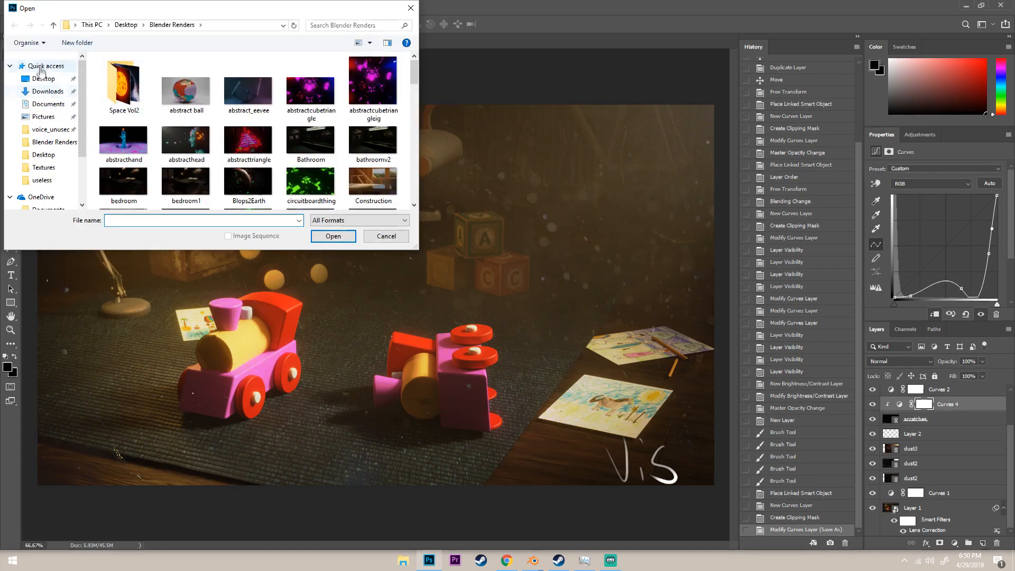
click(42, 79)
text(trains)
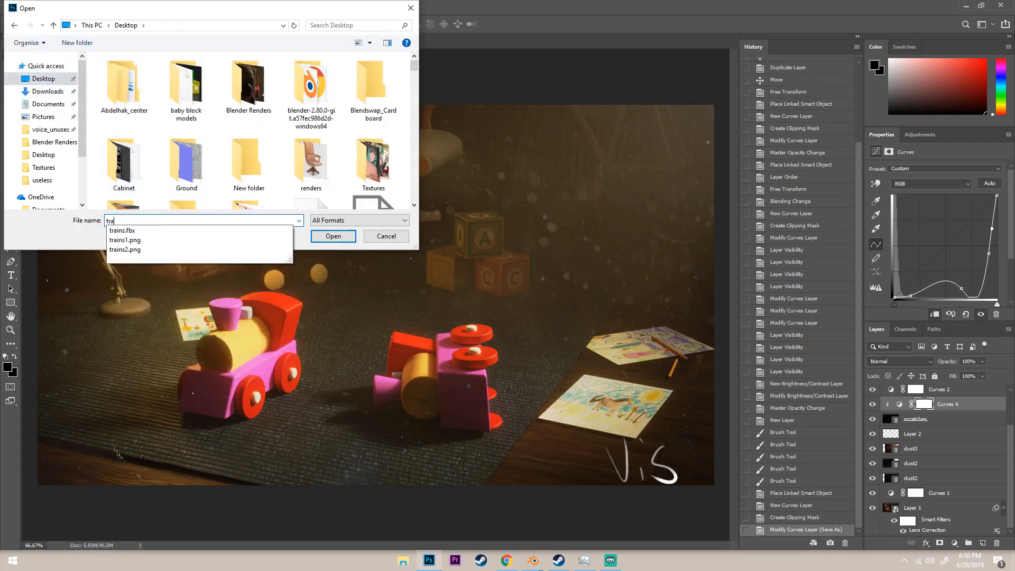
key(Down)
key(Down)
key(Return)
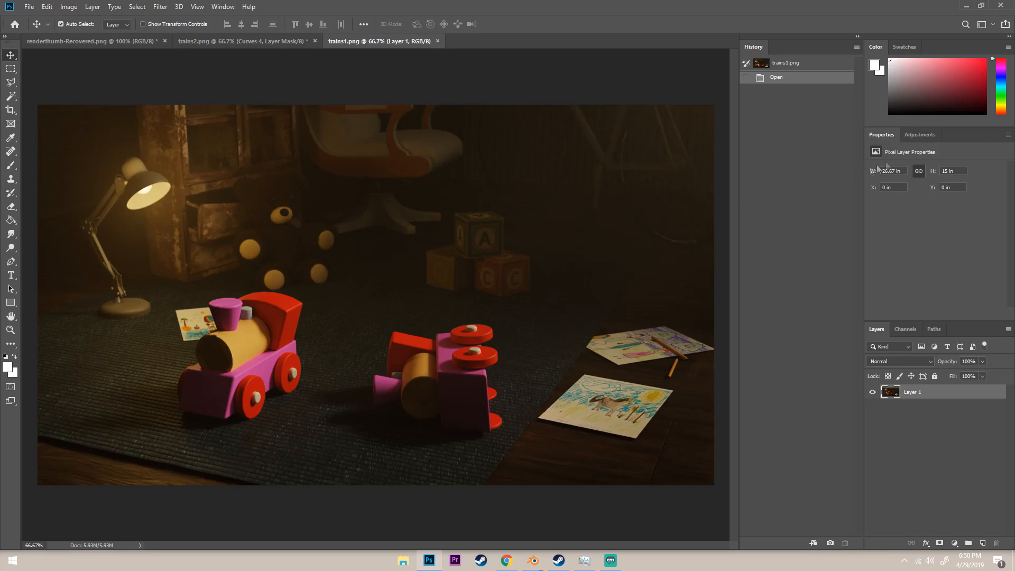
Step: Add a Curves adjustment layer and raise its RGB curve in the shadows, midtones and highlights to brighten the render
click(909, 132)
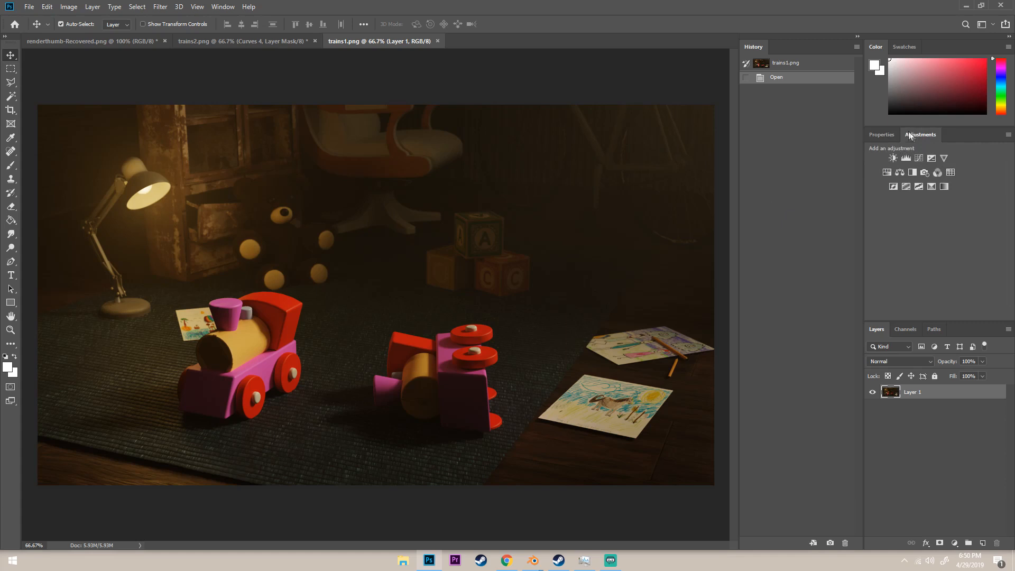
click(915, 158)
drag(910, 285, 904, 282)
drag(944, 232, 974, 209)
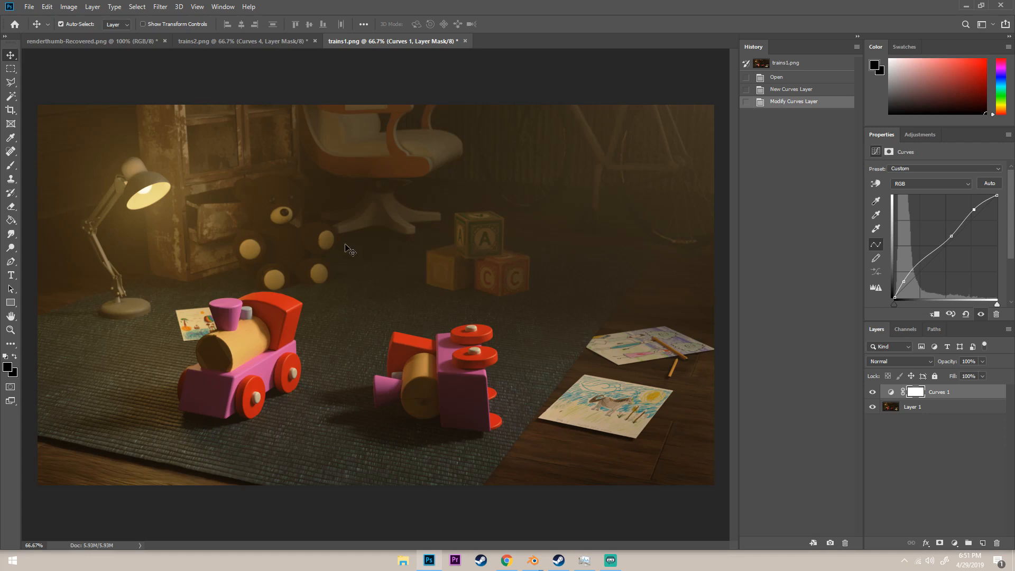
click(29, 9)
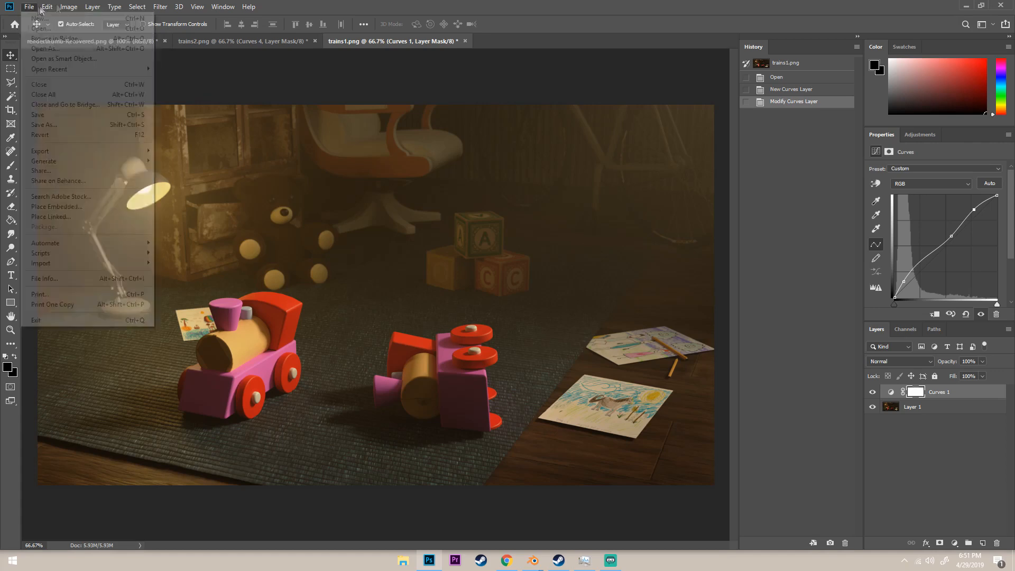
click(618, 16)
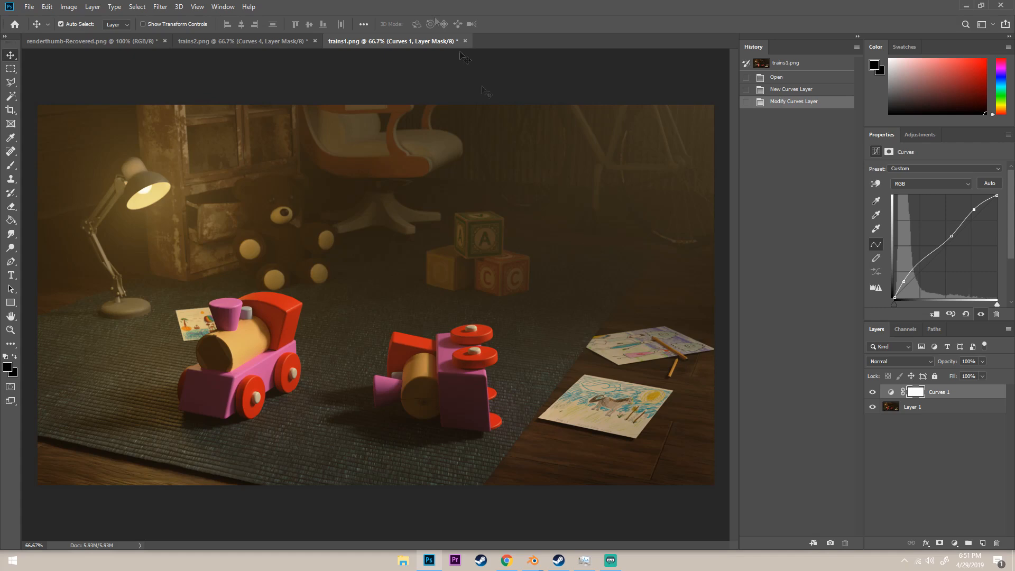
click(28, 8)
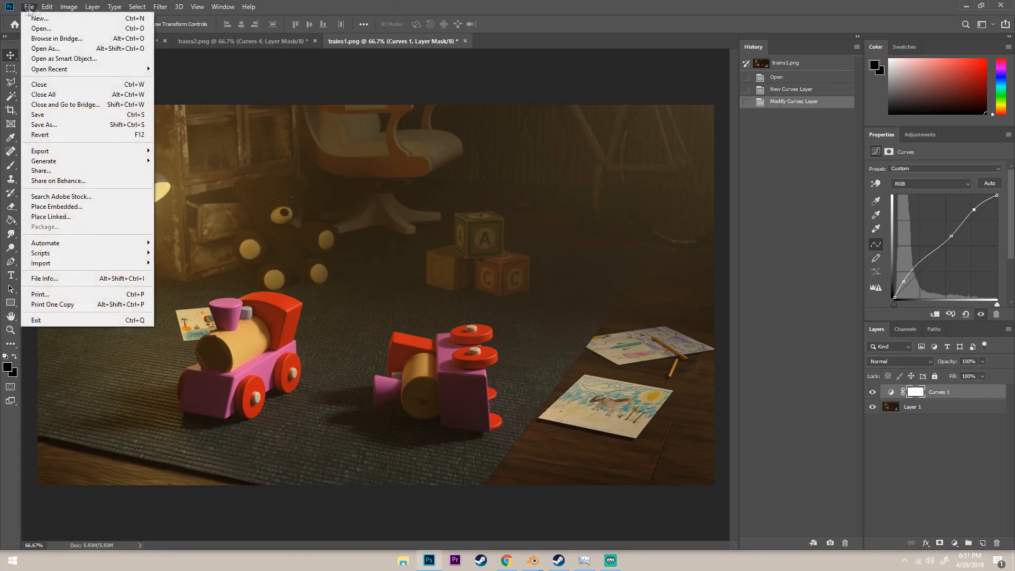
click(427, 5)
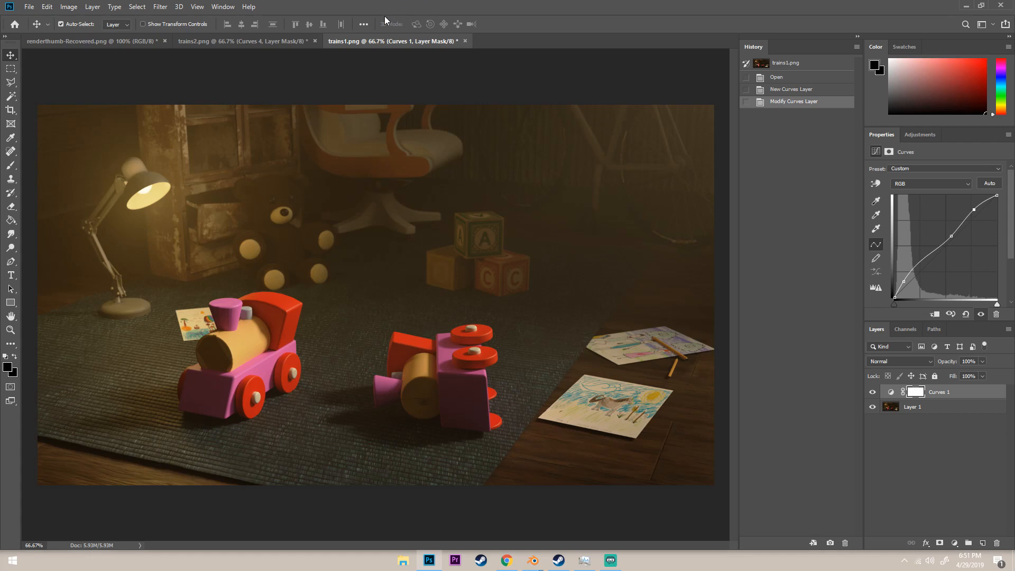
Step: Place the dust2.png image from the Desktop into the document as a linked smart object
click(30, 8)
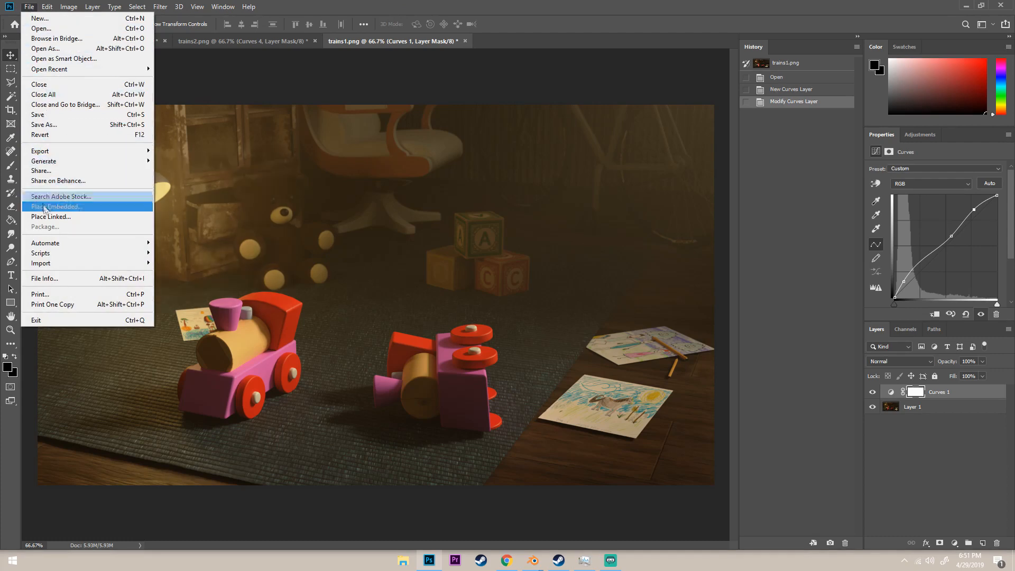
click(58, 216)
text(dust)
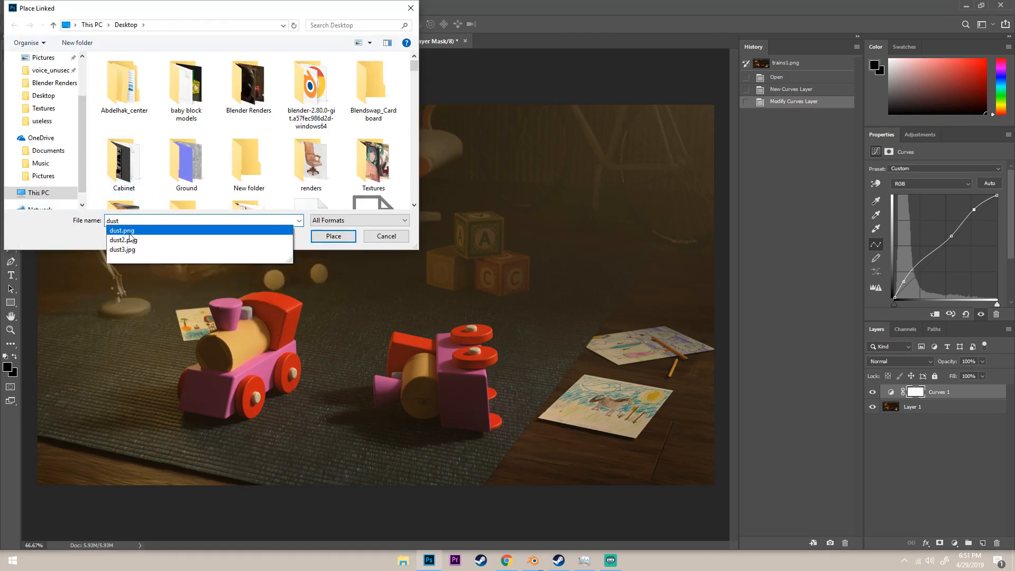
click(130, 234)
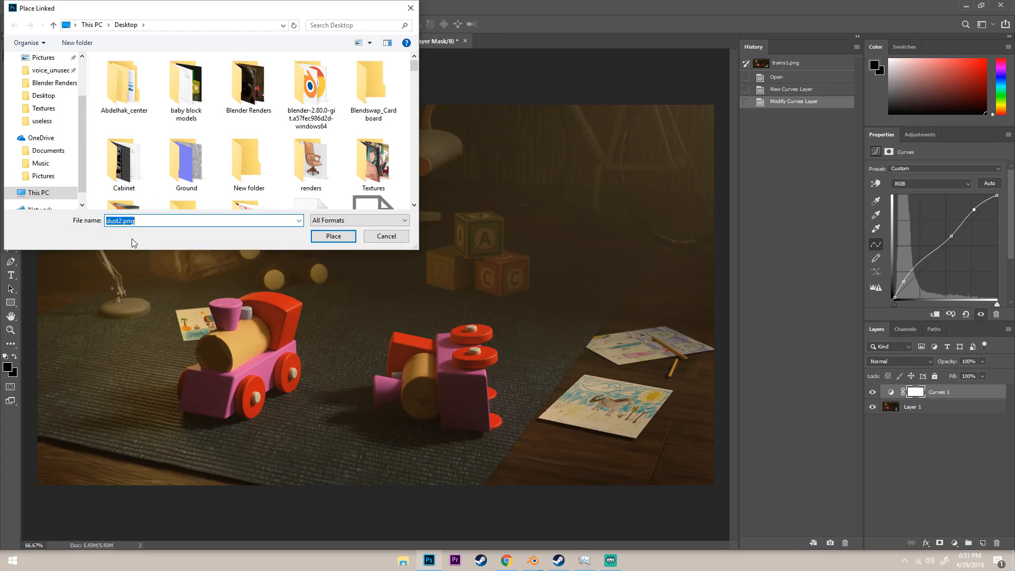
click(327, 238)
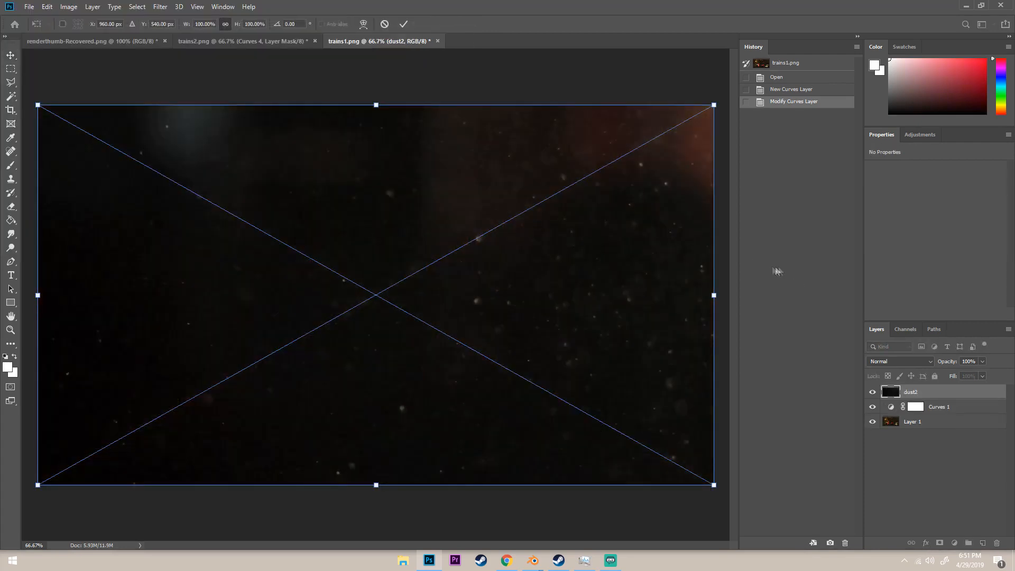
Step: Set the dust2 layer's blend mode to Lighten and place it shifted right at about X 1183 px, Y 520 px
click(894, 362)
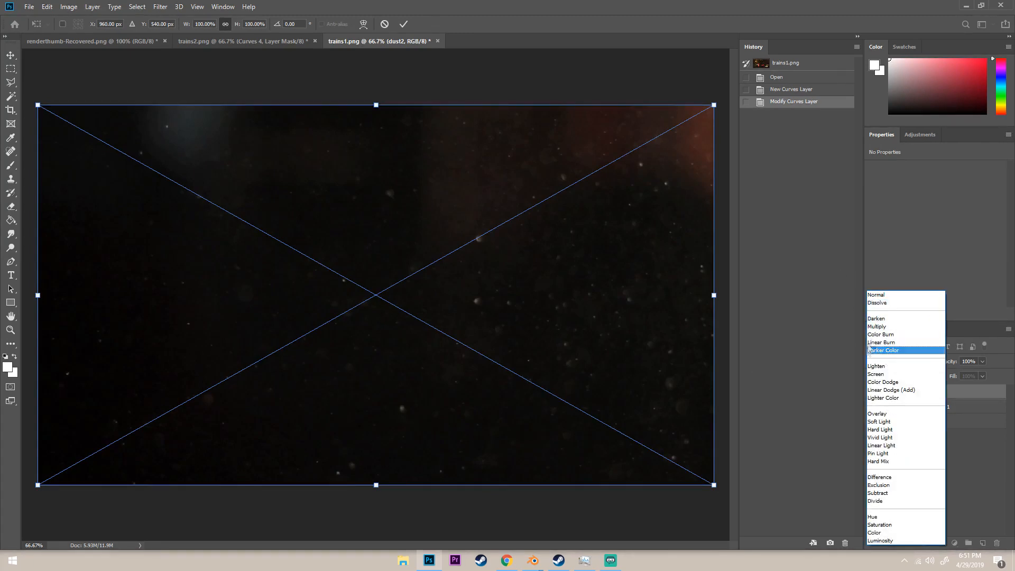
click(1008, 312)
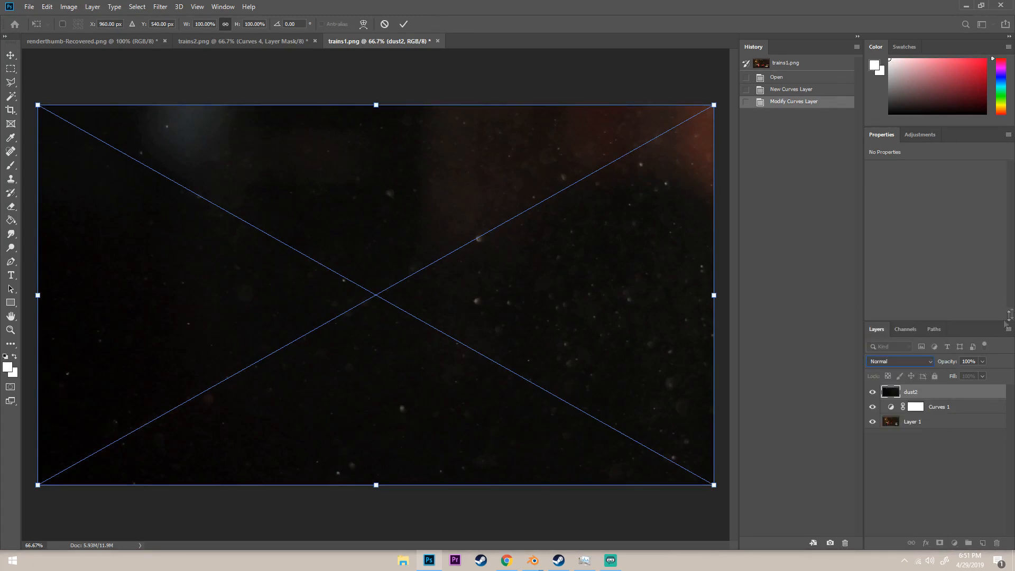
click(892, 364)
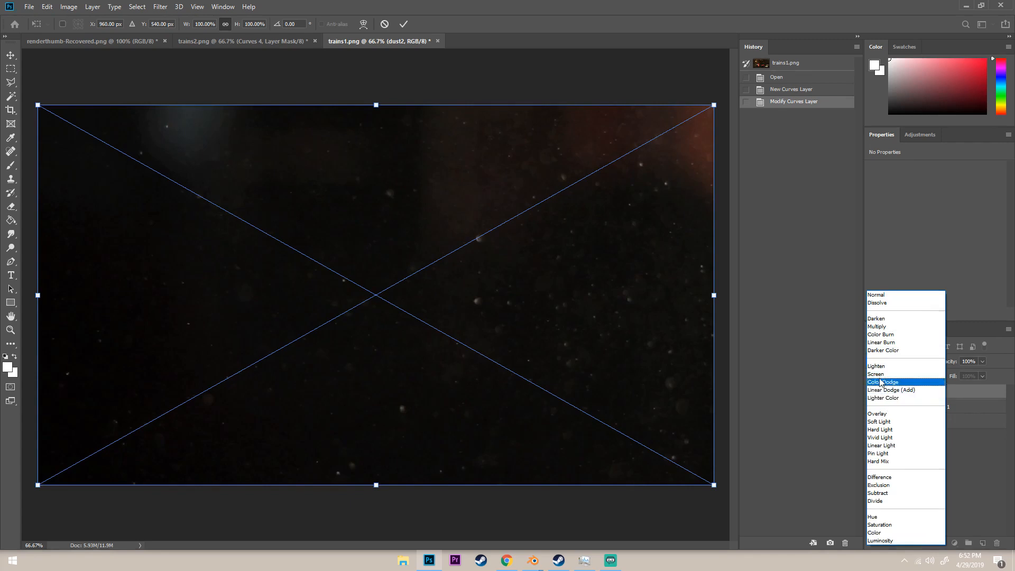
click(878, 366)
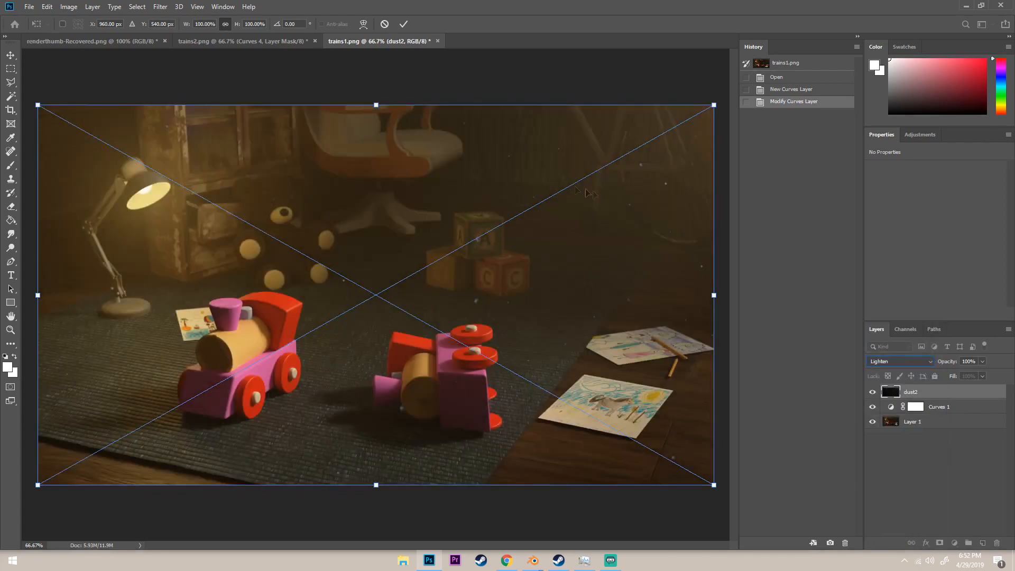
drag(344, 198, 423, 191)
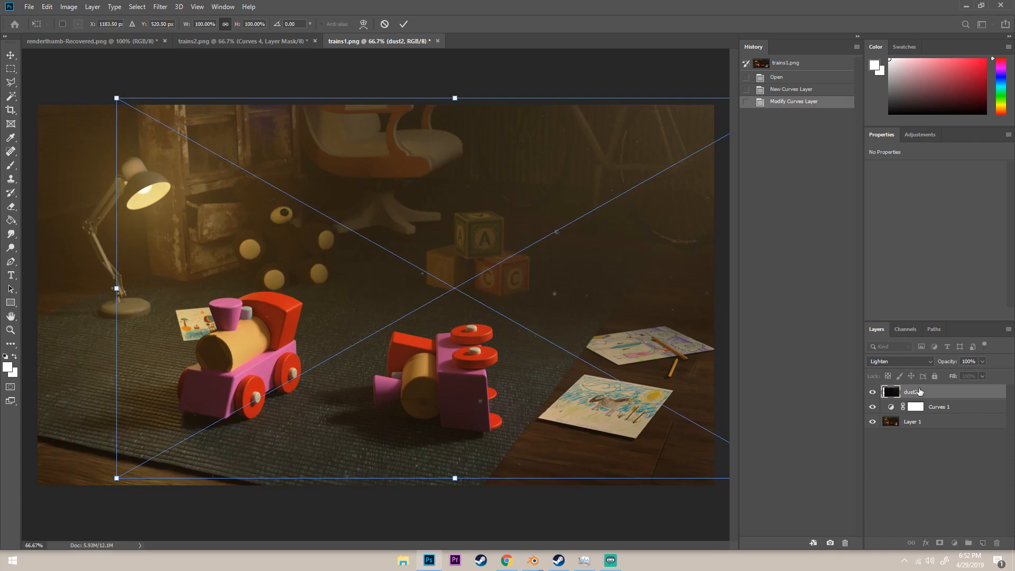
key(Return)
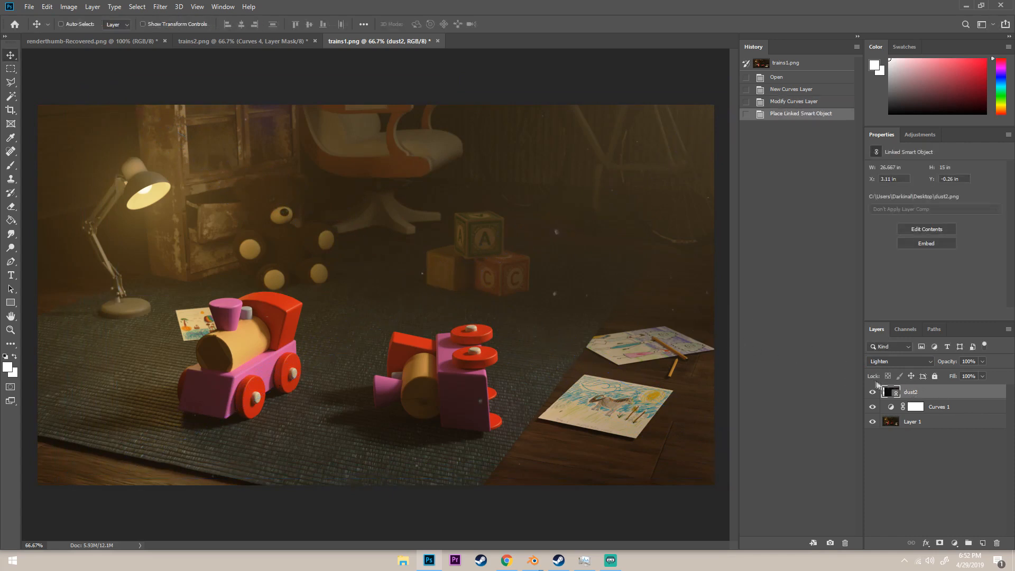
Step: Duplicate the dust2 layer, rotate the copy about 179.6° with Free Transform and move it toward the render's lower-left side
key(ctrl+j)
drag(561, 266, 465, 272)
click(46, 7)
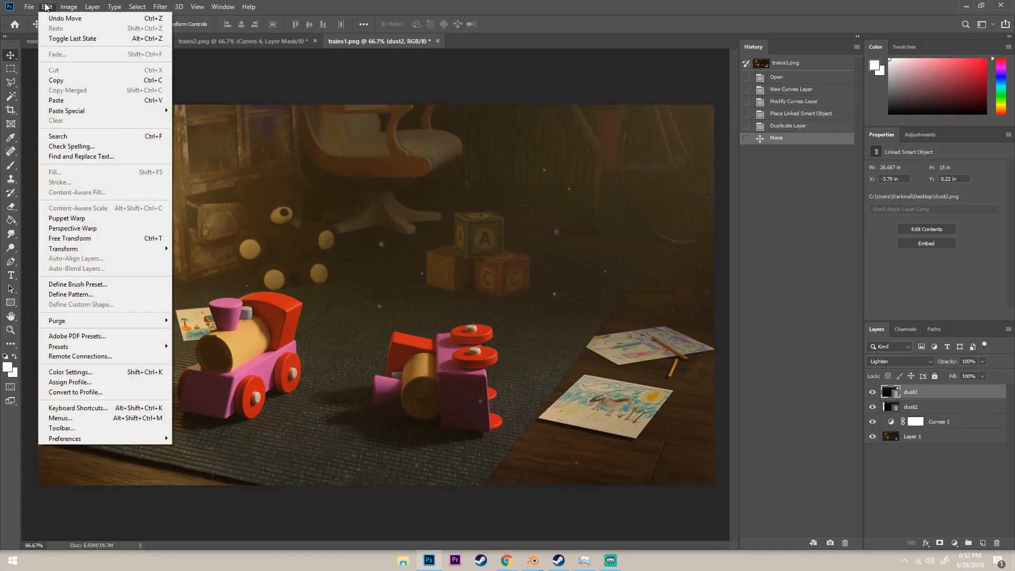
click(102, 238)
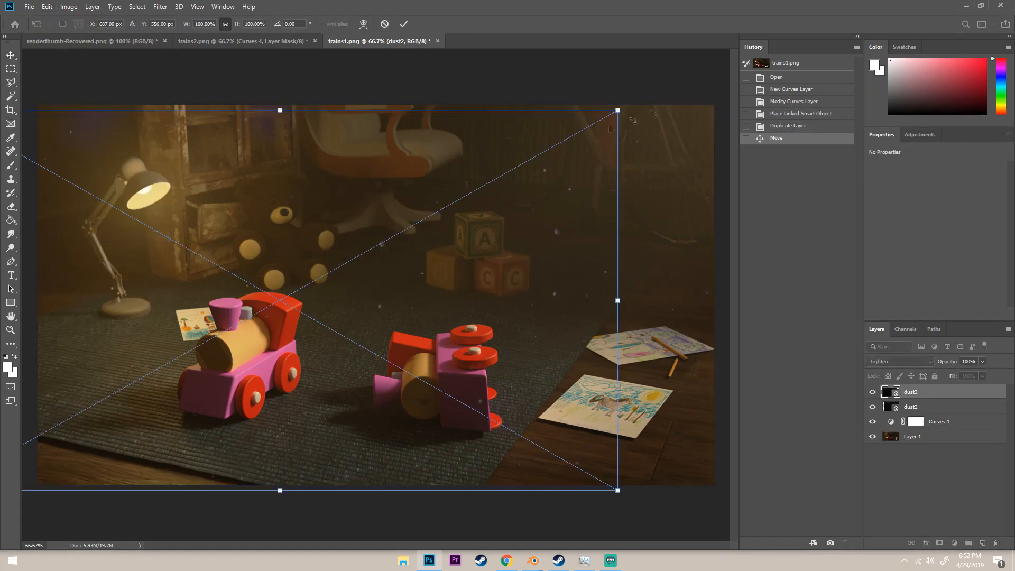
drag(626, 94, 222, 338)
drag(313, 255, 177, 272)
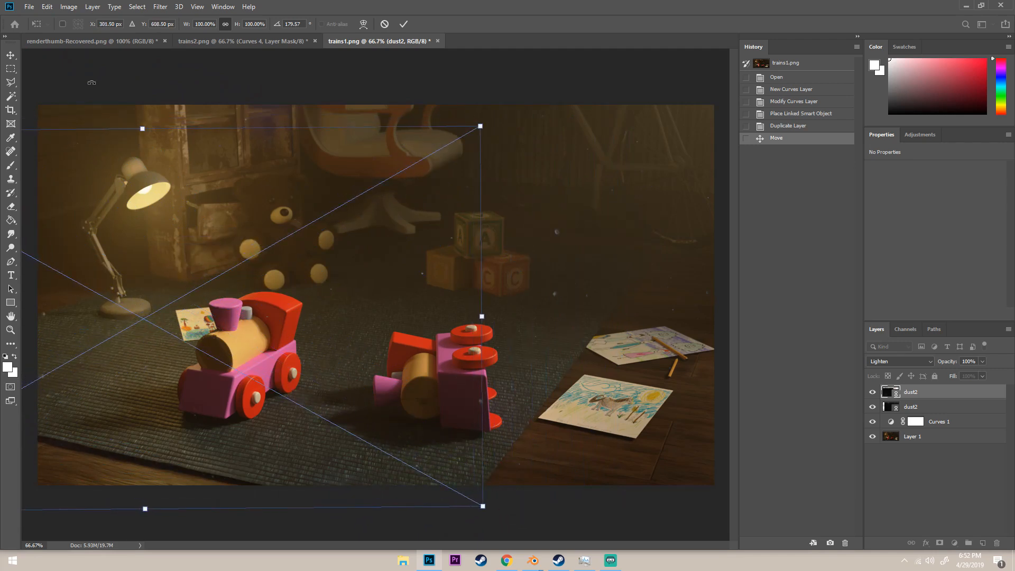
click(10, 54)
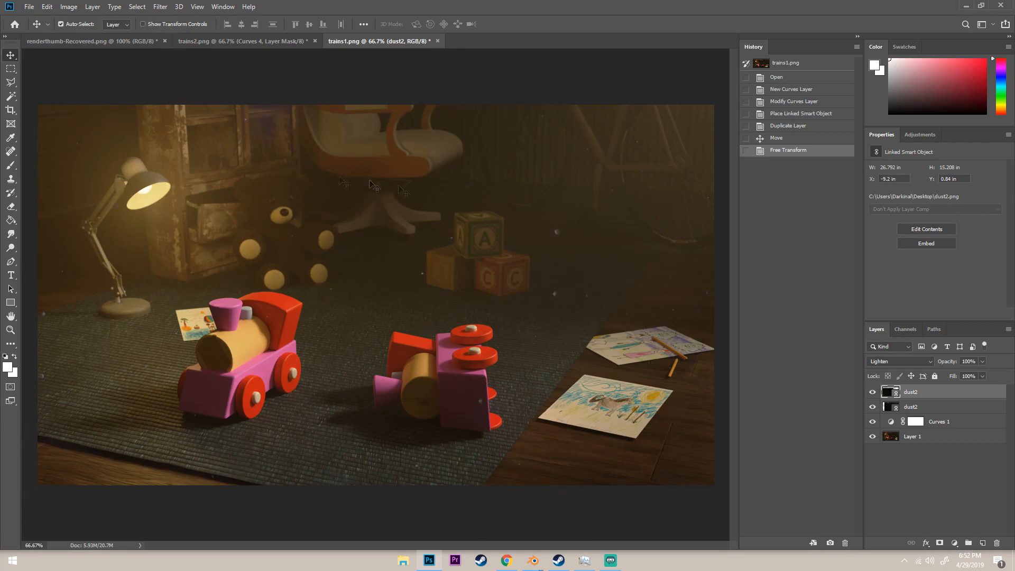
click(30, 8)
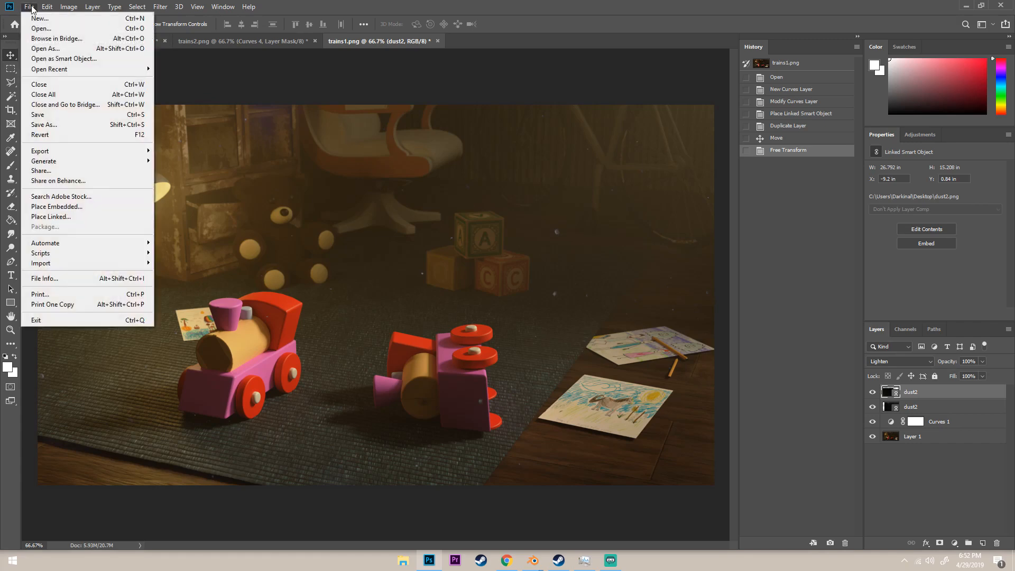
mouse_move(93, 6)
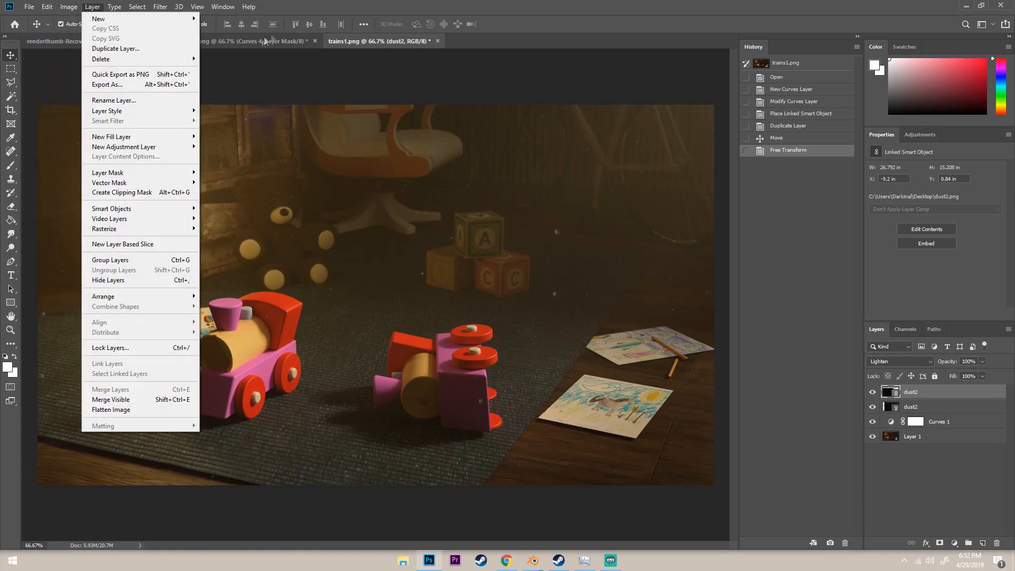
key(Escape)
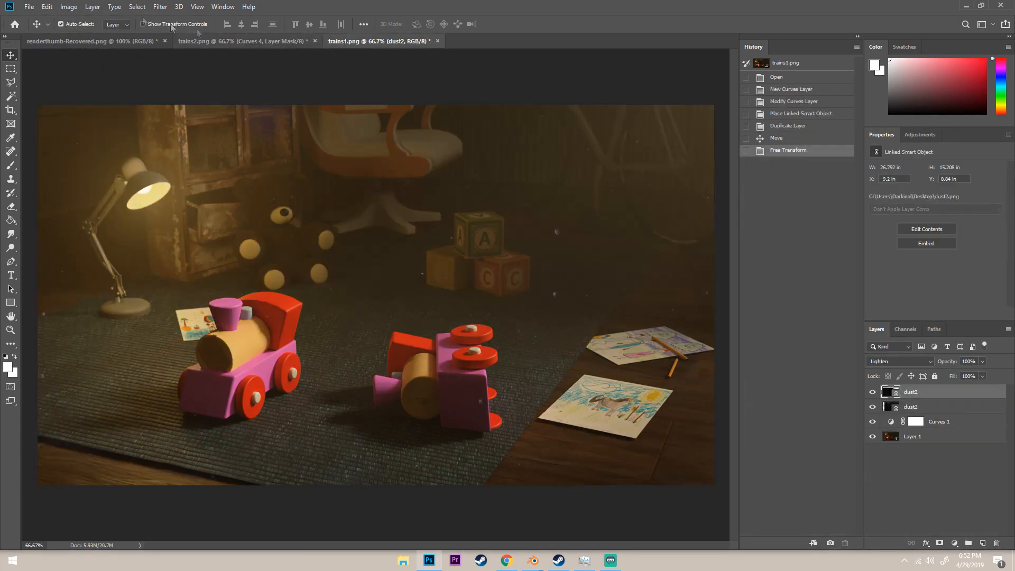
Step: Place the dust3.jpg image from the Desktop into the document as a linked smart object
click(31, 7)
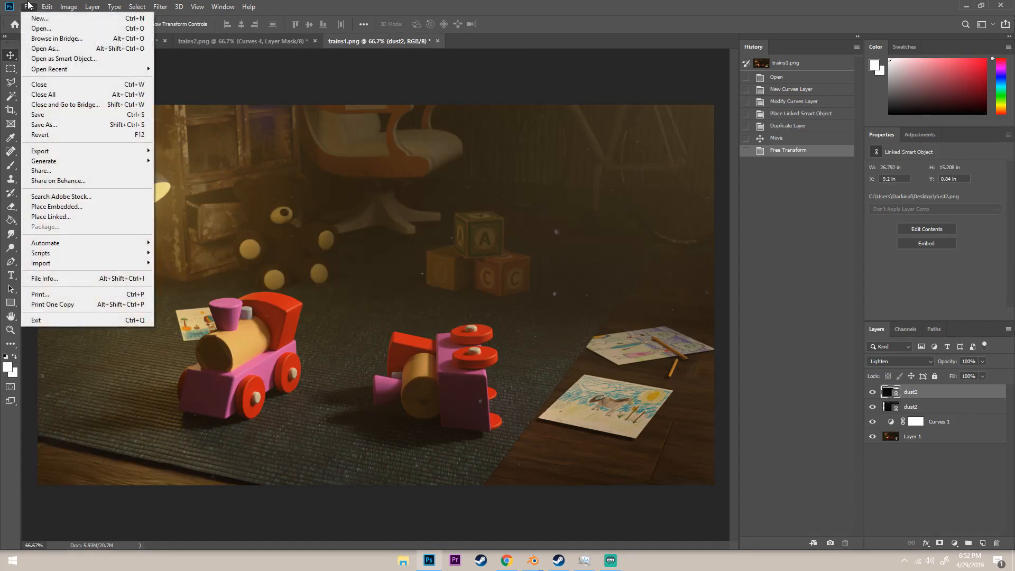
click(51, 217)
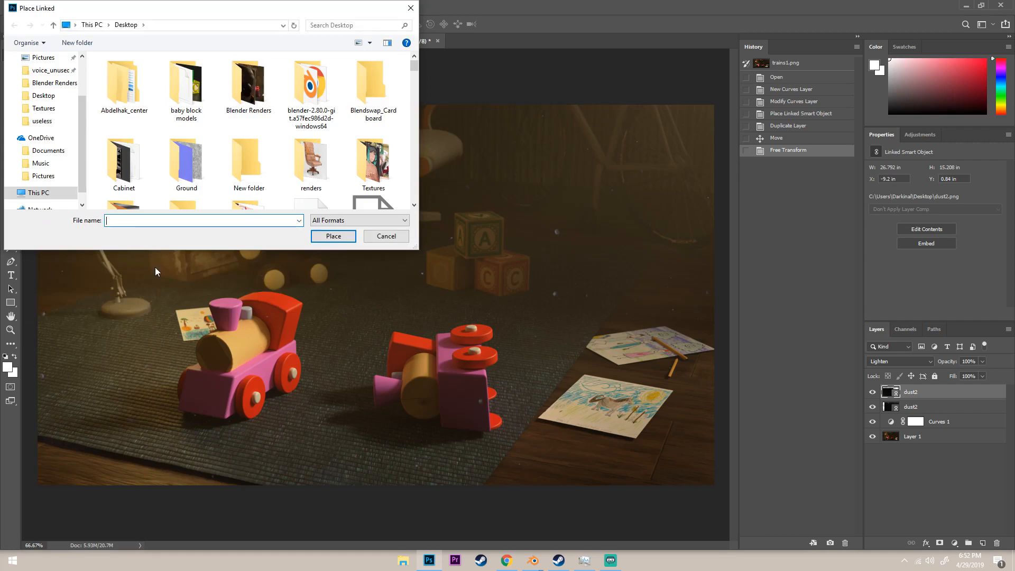
text(dus)
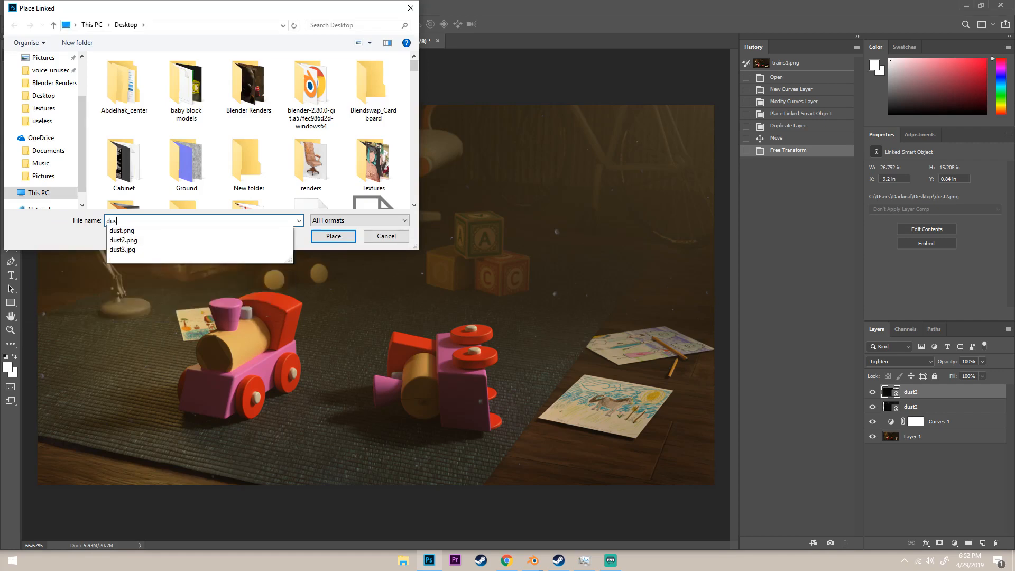
click(136, 249)
click(333, 236)
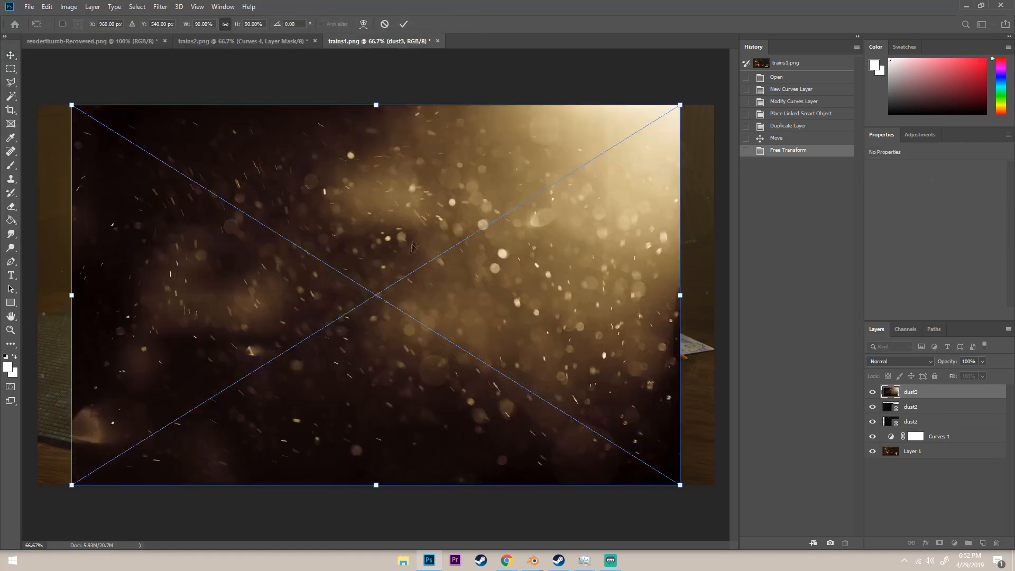
Step: Set the dust3 layer's blend mode to Lighten and shift it up and right to about X 4.44 in, Y -0.55 in
drag(387, 217, 443, 212)
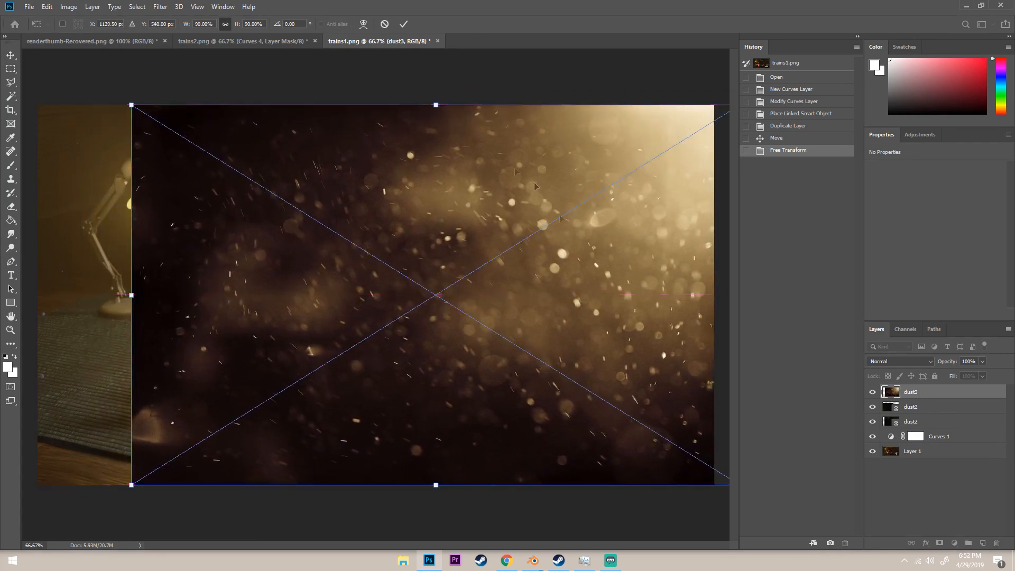
click(888, 361)
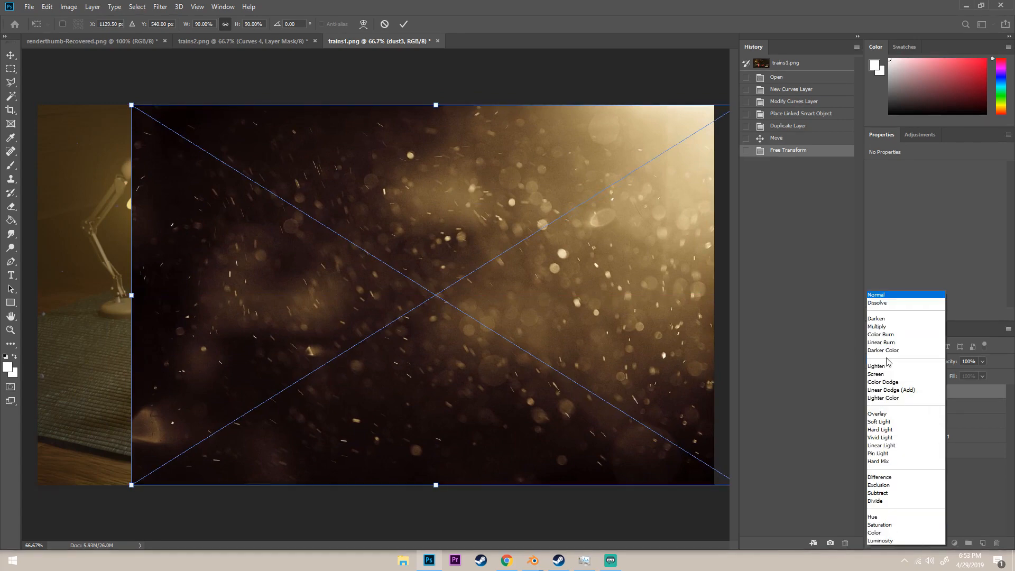
click(898, 414)
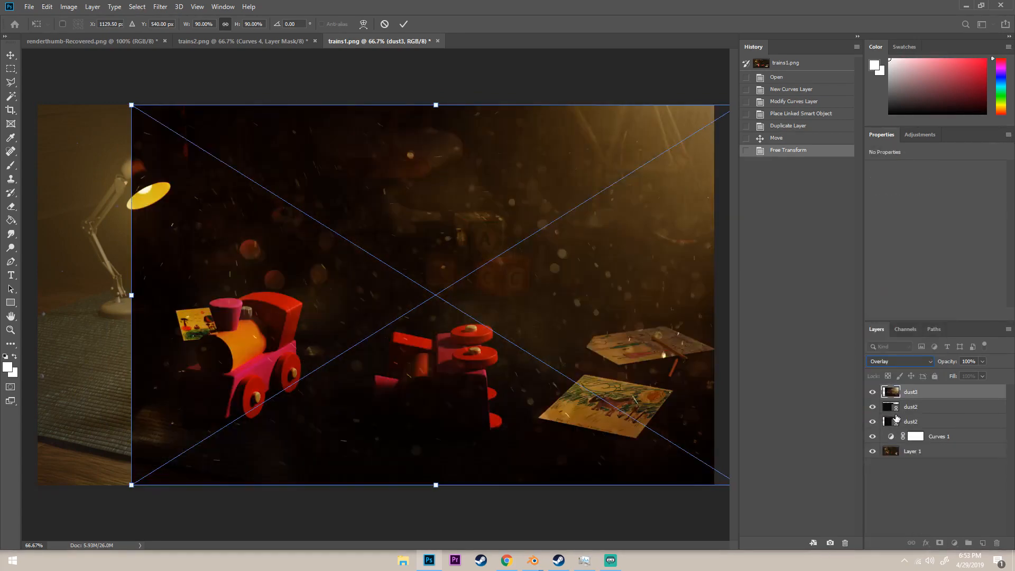
click(895, 365)
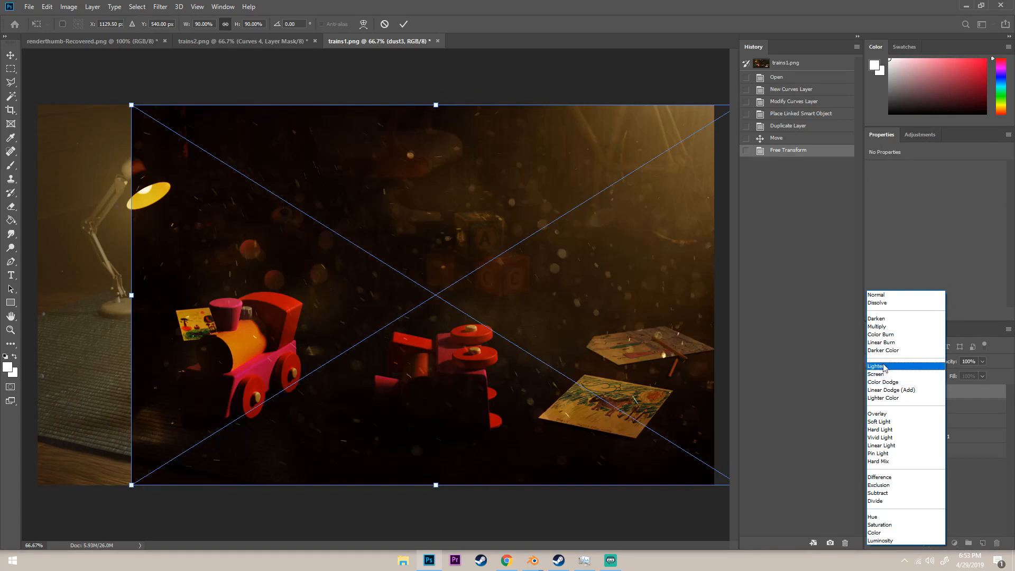
click(882, 366)
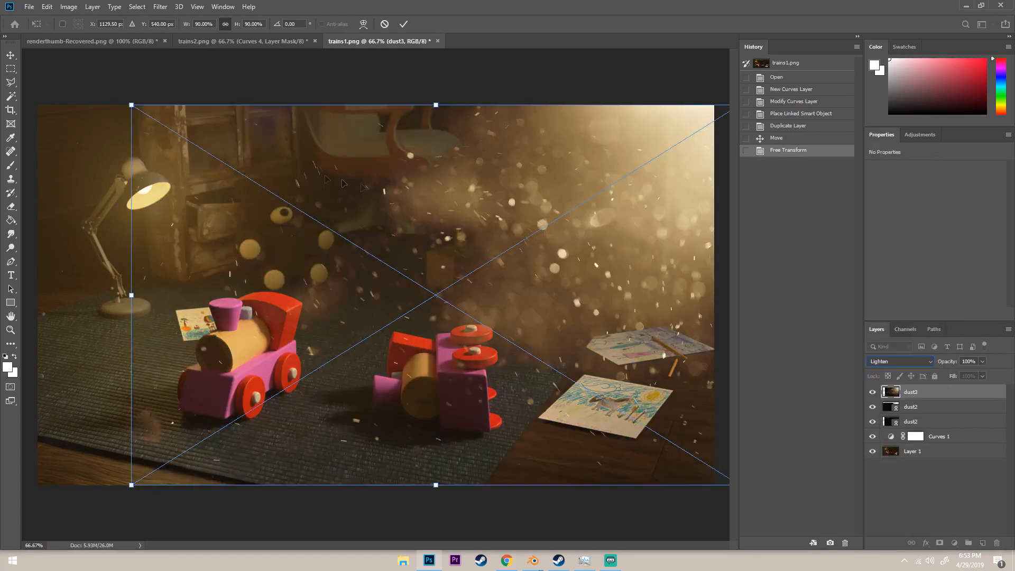
drag(436, 188, 535, 142)
click(7, 57)
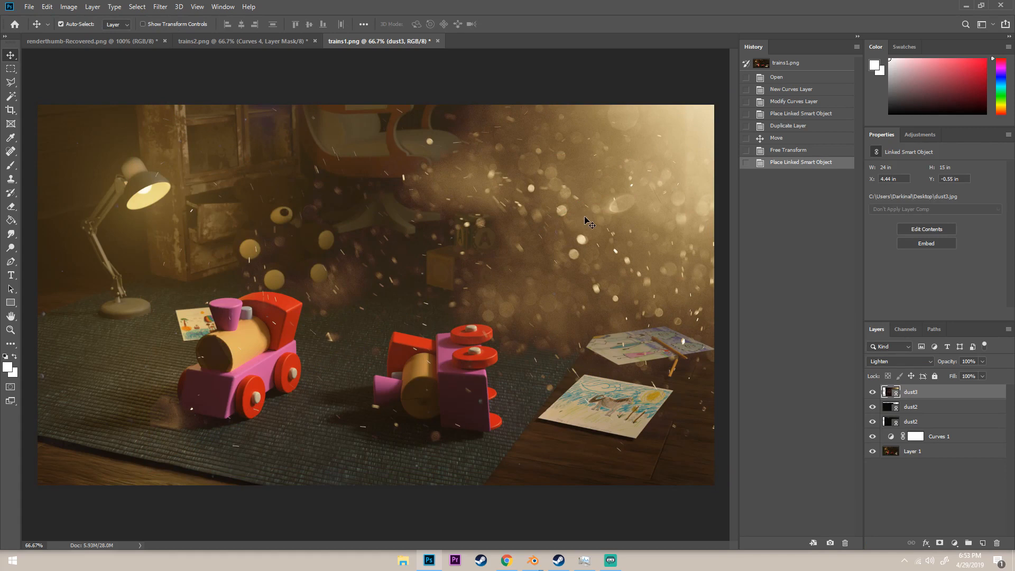
Step: Add a new Curves adjustment layer above the dust3 layer
click(917, 136)
click(925, 157)
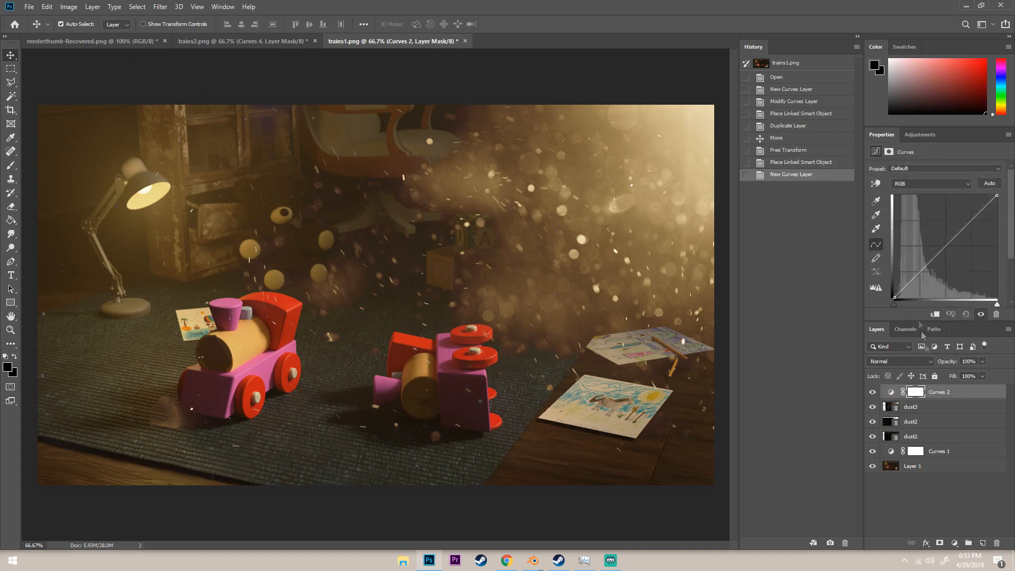
click(912, 280)
mouse_move(916, 285)
mouse_down()
mouse_move(924, 293)
mouse_move(911, 287)
mouse_up()
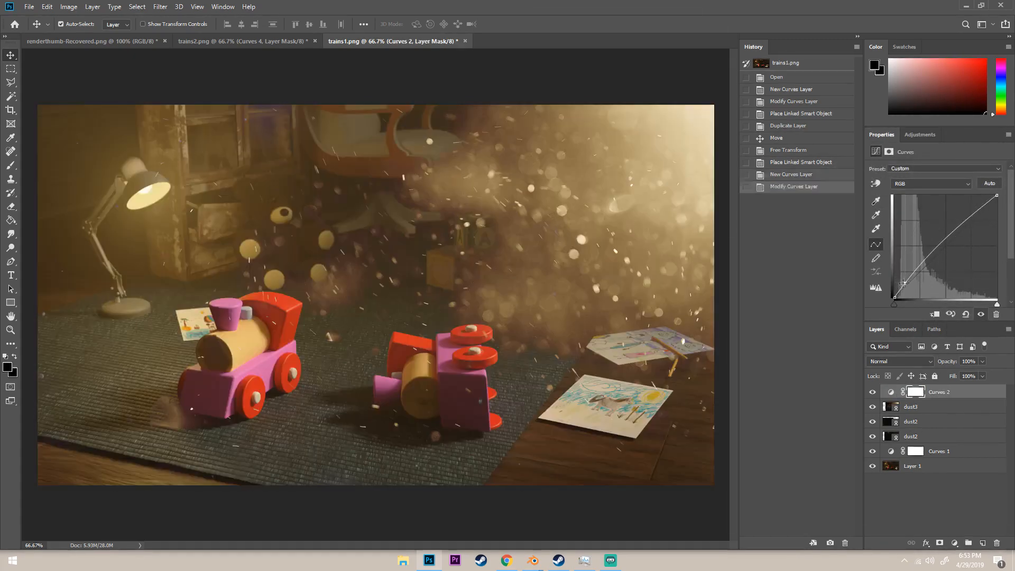
key(ctrl+z)
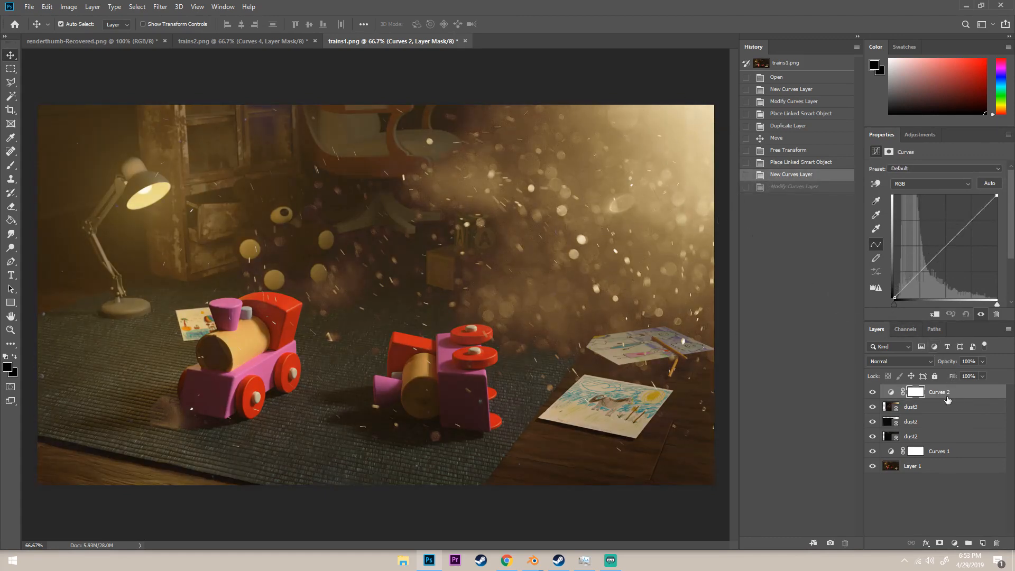
Step: Clip the new Curves layer to dust3 and lower its RGB curve in the shadows, midtones and highlights to darken the dust overlay
mouse_move(948, 401)
mouse_down()
mouse_move(939, 397)
mouse_move(949, 399)
mouse_up()
alt+click(945, 398)
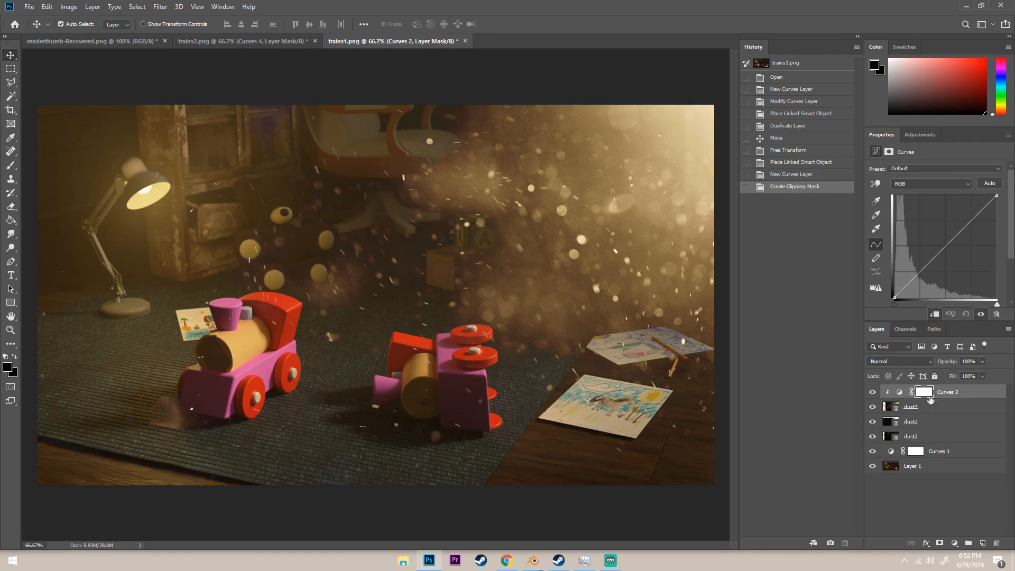
mouse_move(931, 262)
mouse_down()
mouse_move(931, 284)
mouse_move(922, 268)
mouse_up()
key(ctrl+z)
mouse_move(907, 290)
mouse_down()
mouse_move(903, 280)
mouse_move(911, 287)
mouse_up()
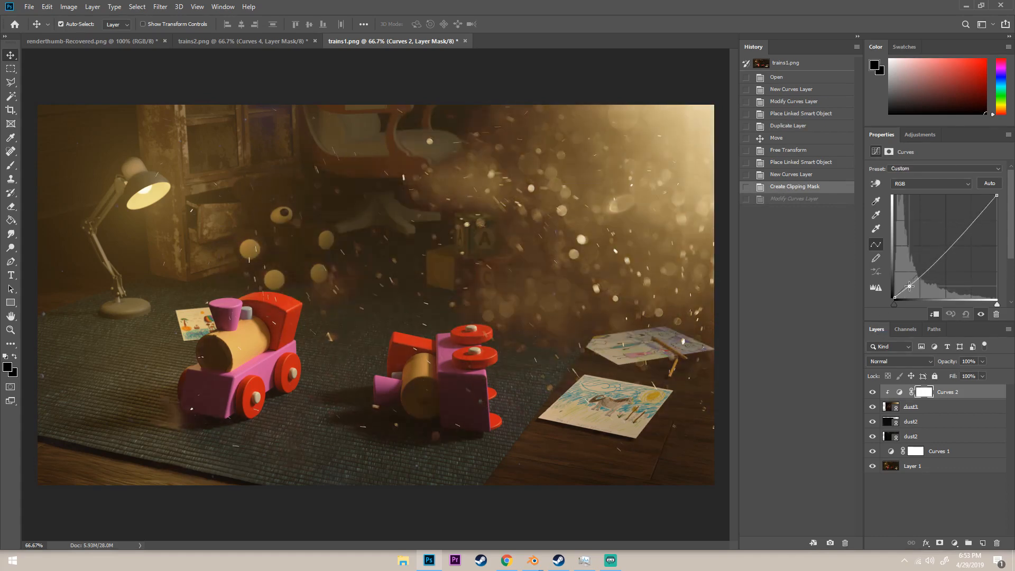
drag(966, 240, 990, 214)
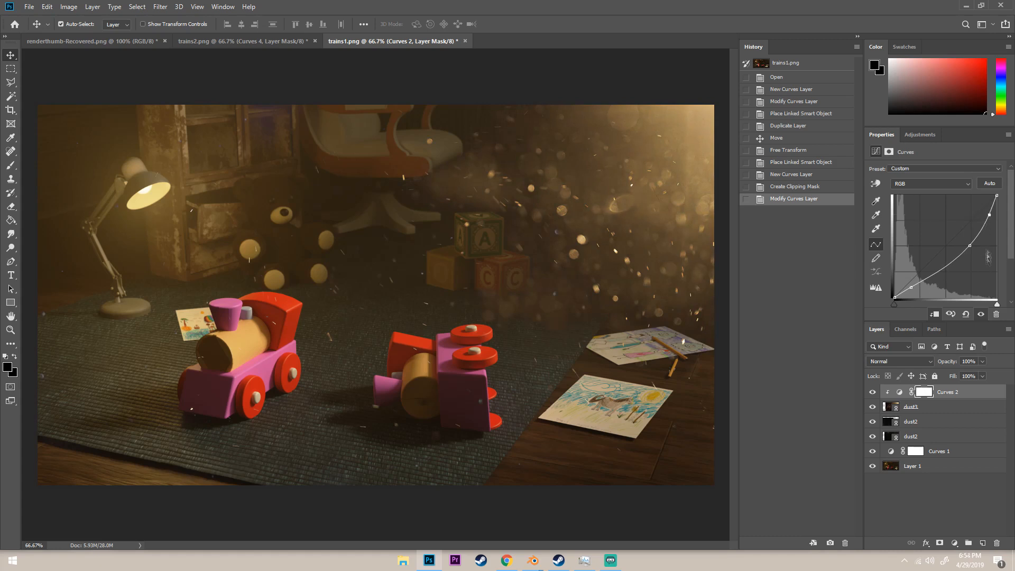
Step: Select the dust3 layer and toggle the clipped Curves layer's visibility off and on to compare its effect
click(941, 408)
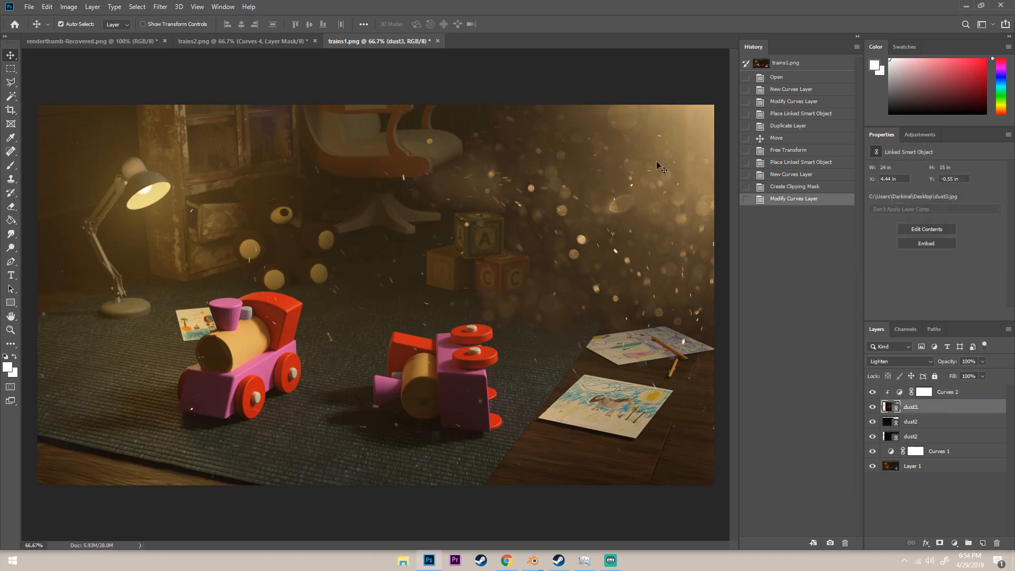
click(873, 392)
click(874, 392)
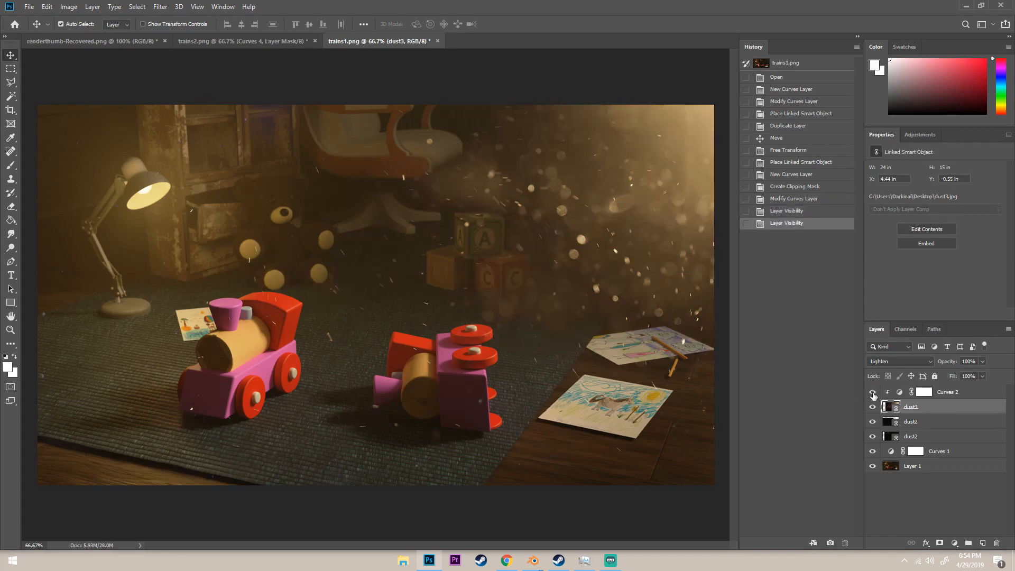
click(873, 392)
click(873, 392)
click(873, 392)
click(873, 392)
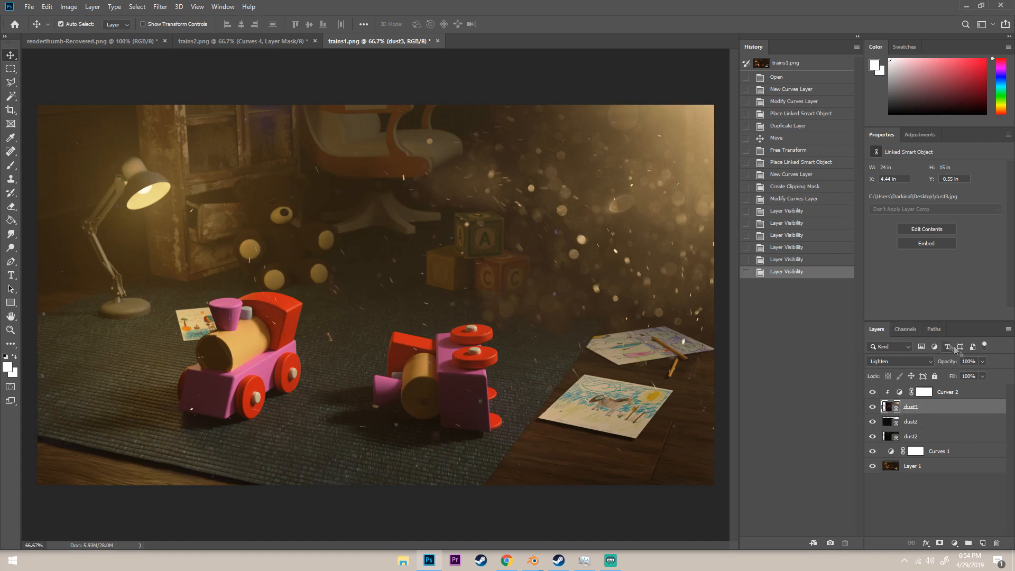
Step: Try several opacity values on the dust3 layer and set its opacity to 50%
click(952, 363)
text(20)
key(Return)
text(3)
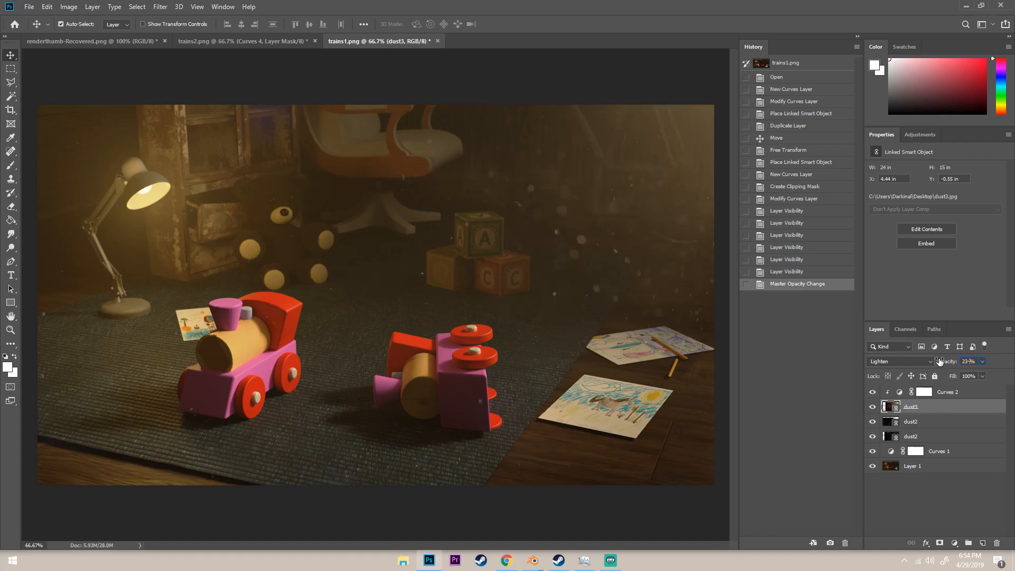
key(BackSpace)
key(BackSpace)
text(35)
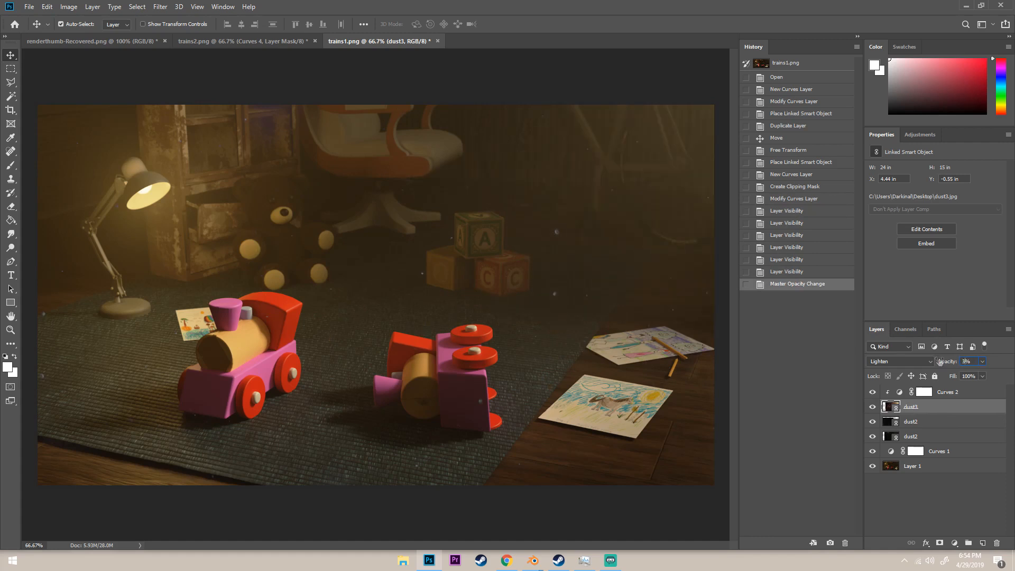
key(BackSpace)
key(BackSpace)
text(40)
key(BackSpace)
key(BackSpace)
text(50)
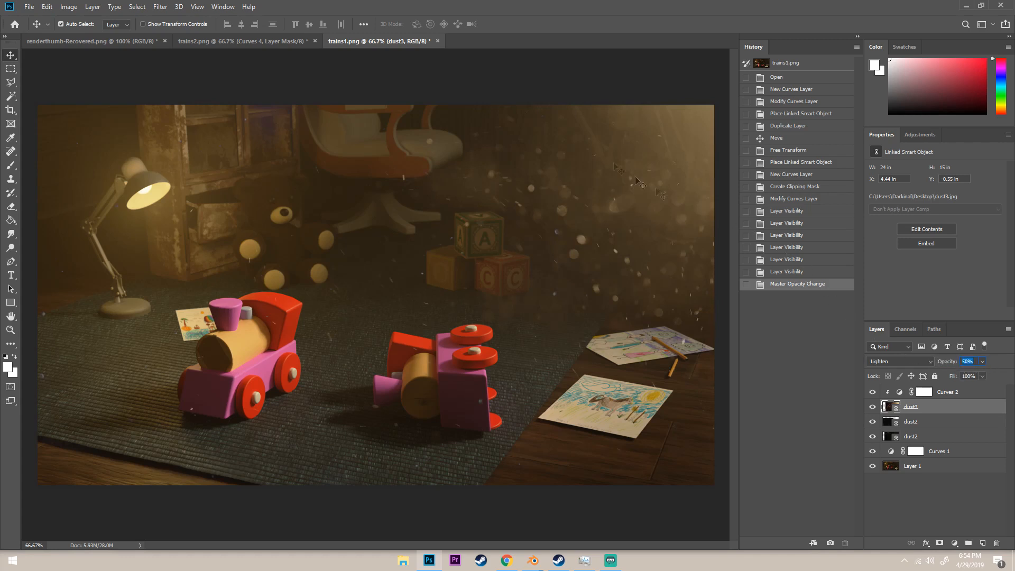
Step: Compare the image with the finished version in the trains2.png document and return to trains1.png
click(259, 40)
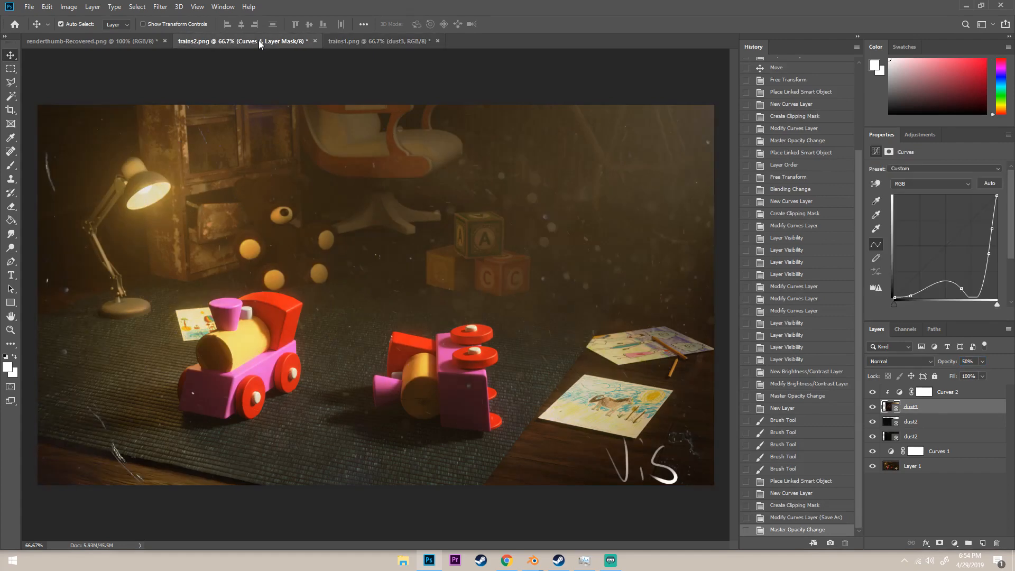
click(332, 40)
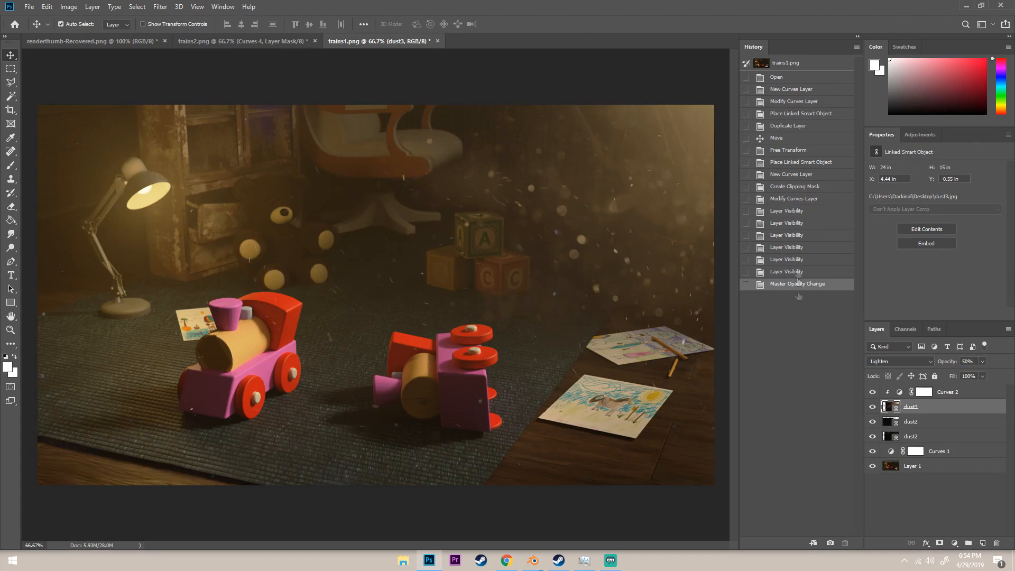
Step: Place filmgrain.jpg from the Desktop as a linked image above the clipped Curves 2 layer
click(935, 392)
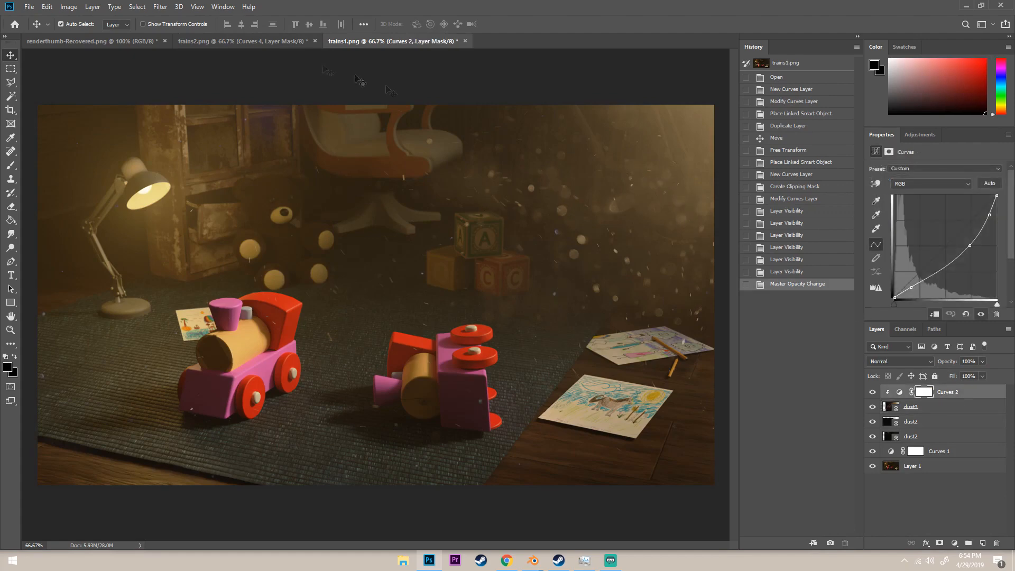
click(30, 7)
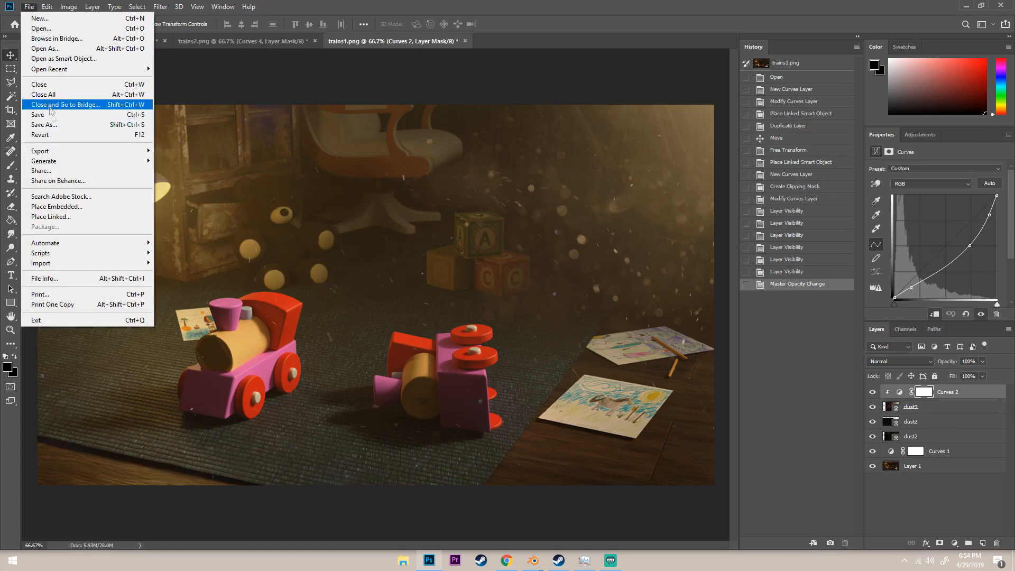
click(51, 216)
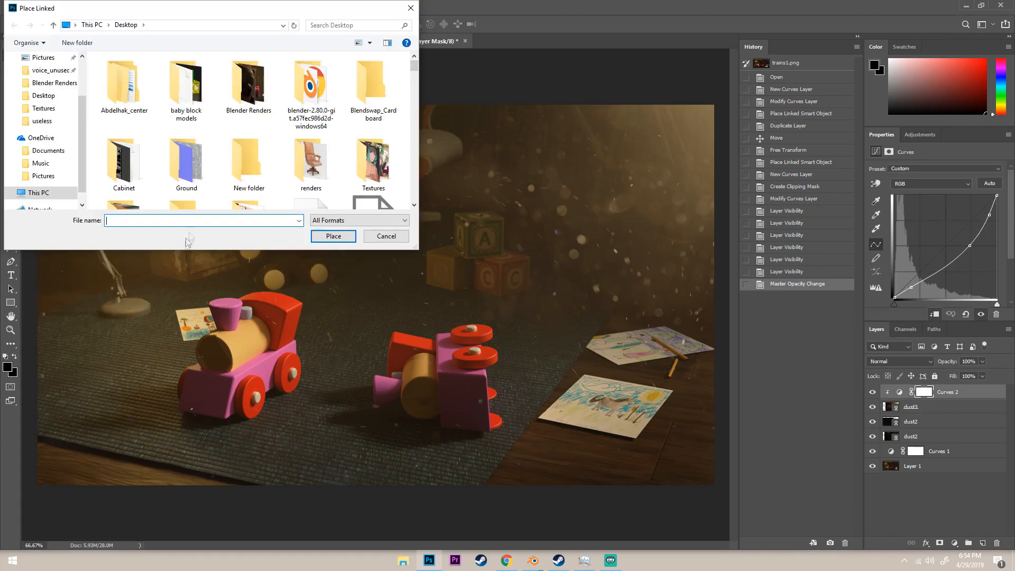
text(fo)
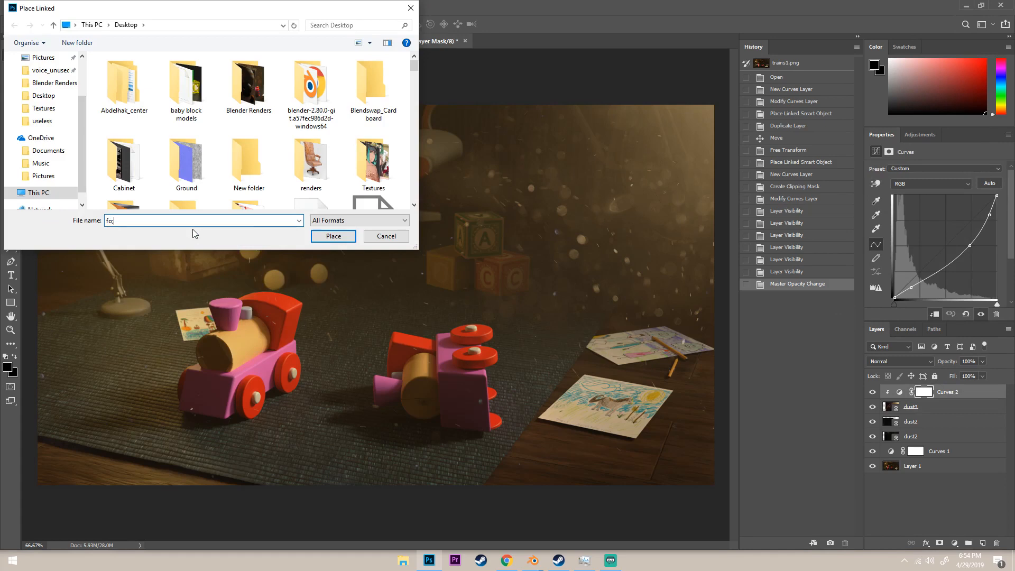
key(BackSpace)
text(ilm)
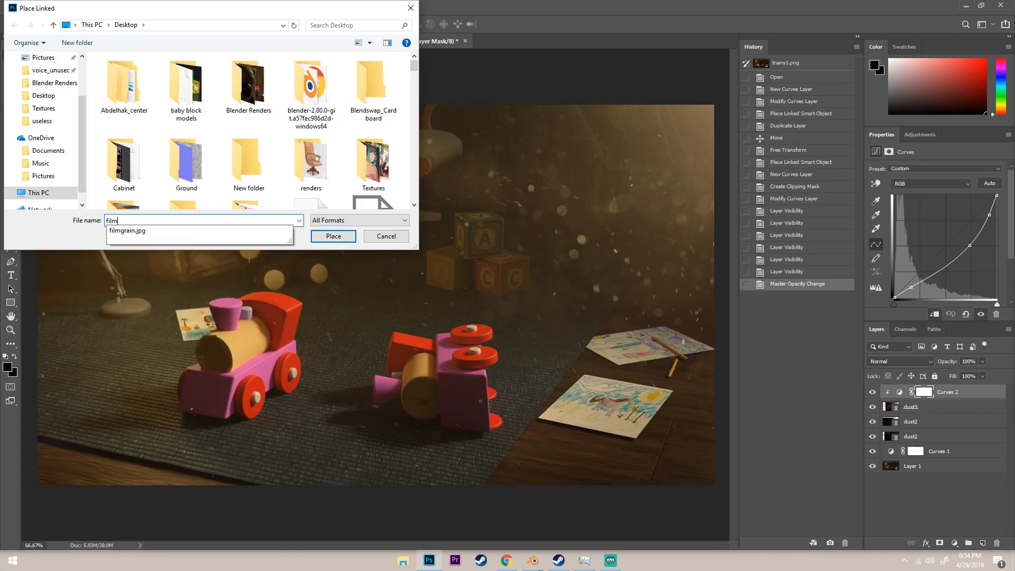
click(192, 230)
key(Return)
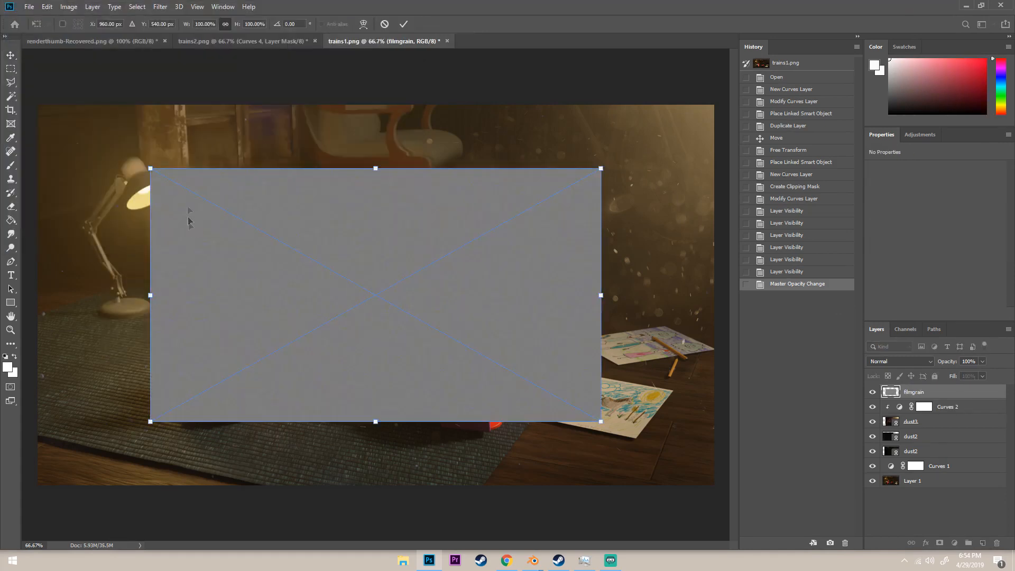
Step: Scale the placed film grain to 149.45% so it covers the canvas, and set its blend mode to Overlay
drag(234, 205, 363, 265)
drag(263, 231, 40, 106)
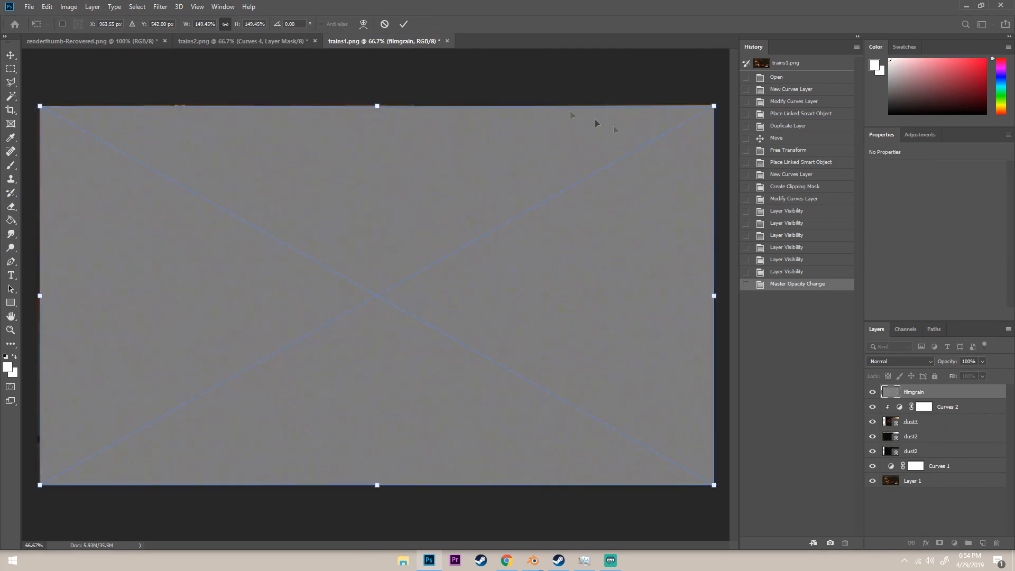
click(48, 7)
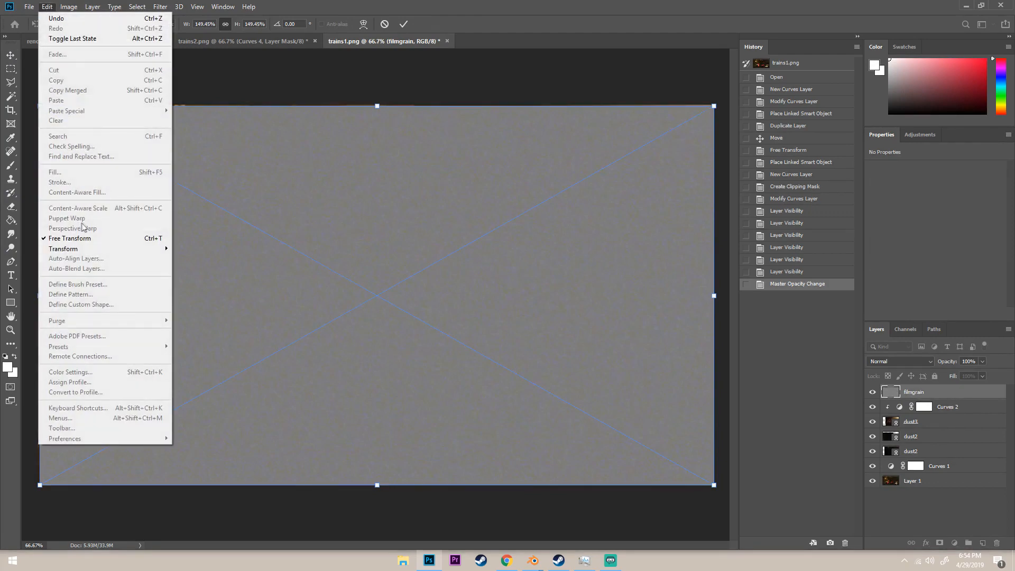
click(278, 76)
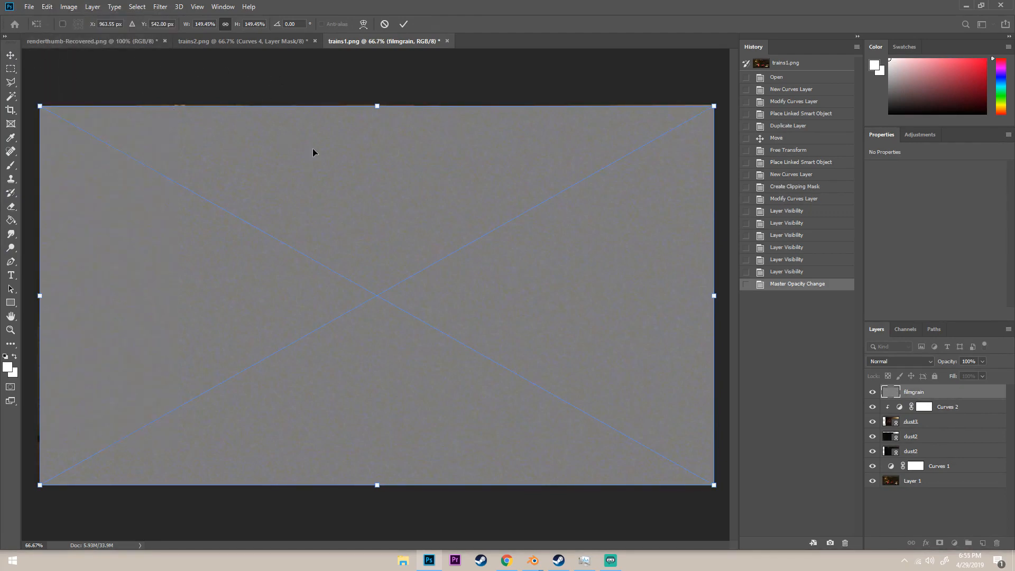
key(Return)
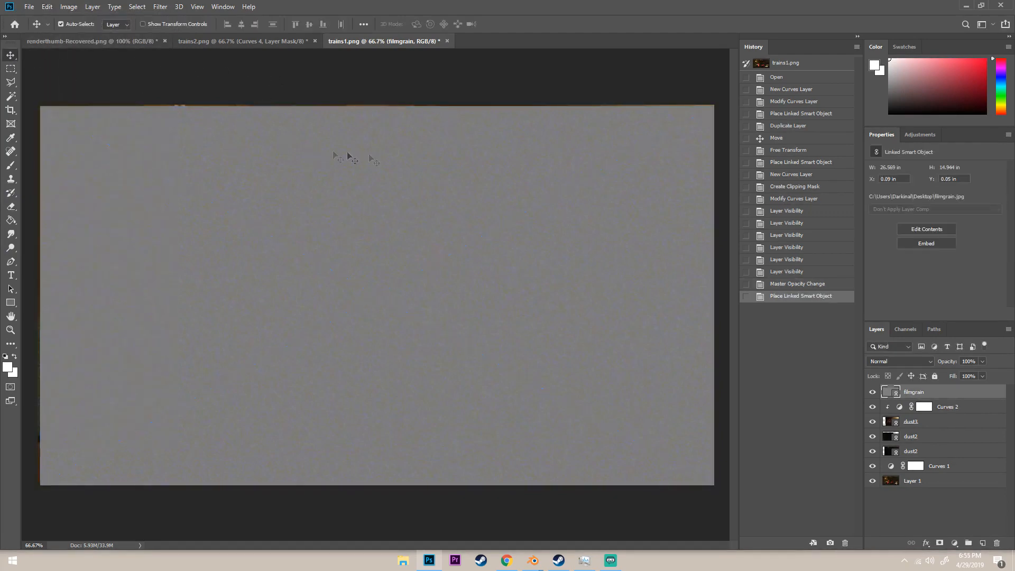
click(887, 361)
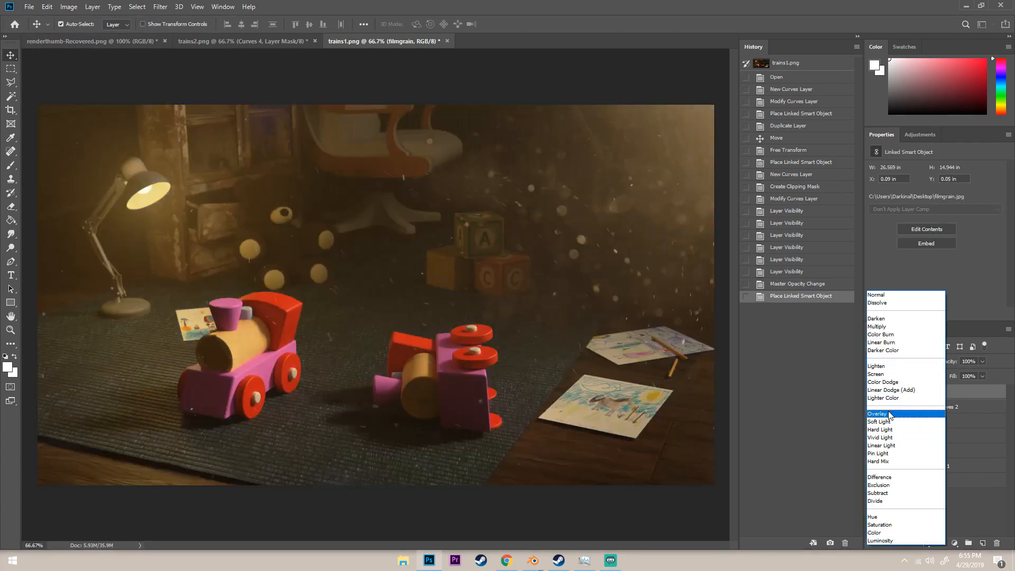
click(889, 415)
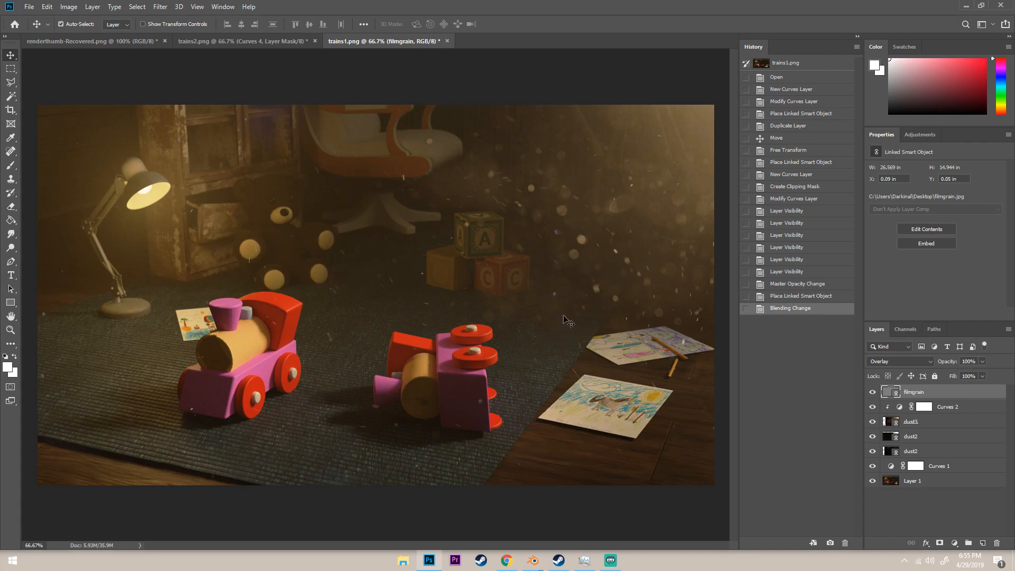
Step: Examine the film grain's effect up close on the dust and the drawings by toggling the filmgrain layer's visibility
key(ctrl+plus)
key(ctrl+plus)
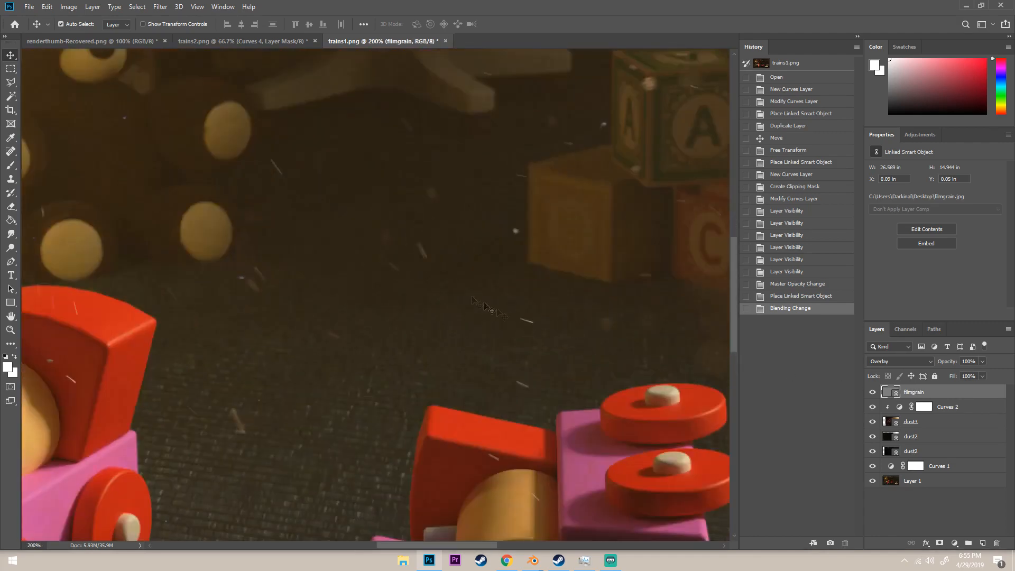
scroll(452, 538, down, 2)
drag(490, 546, 611, 549)
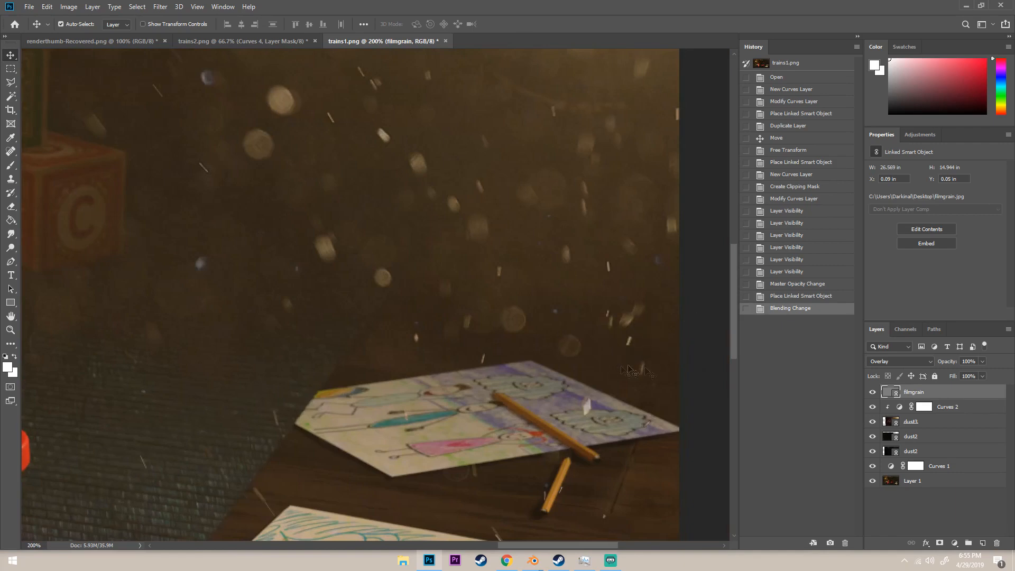
click(872, 394)
click(872, 394)
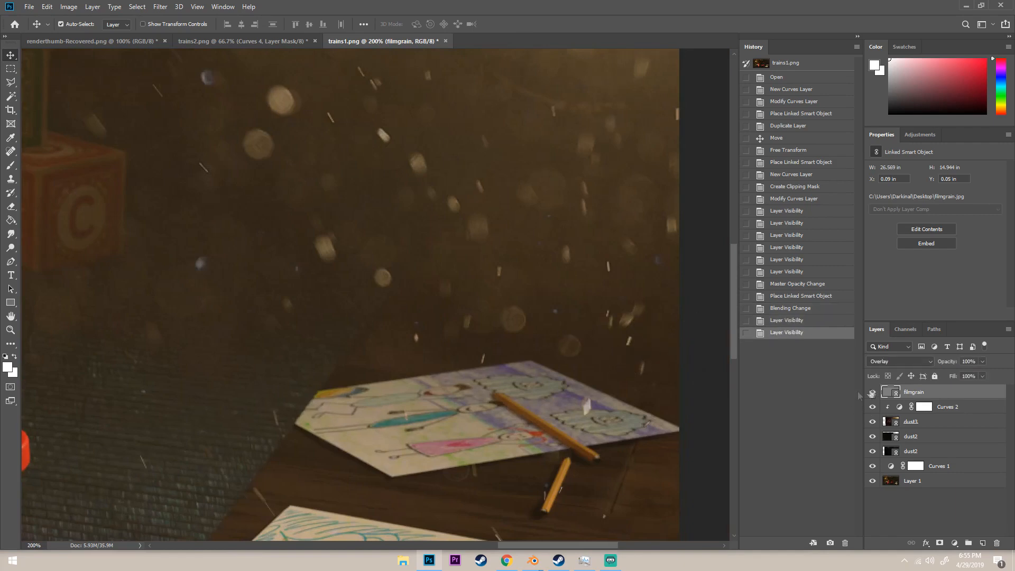
drag(729, 309, 732, 388)
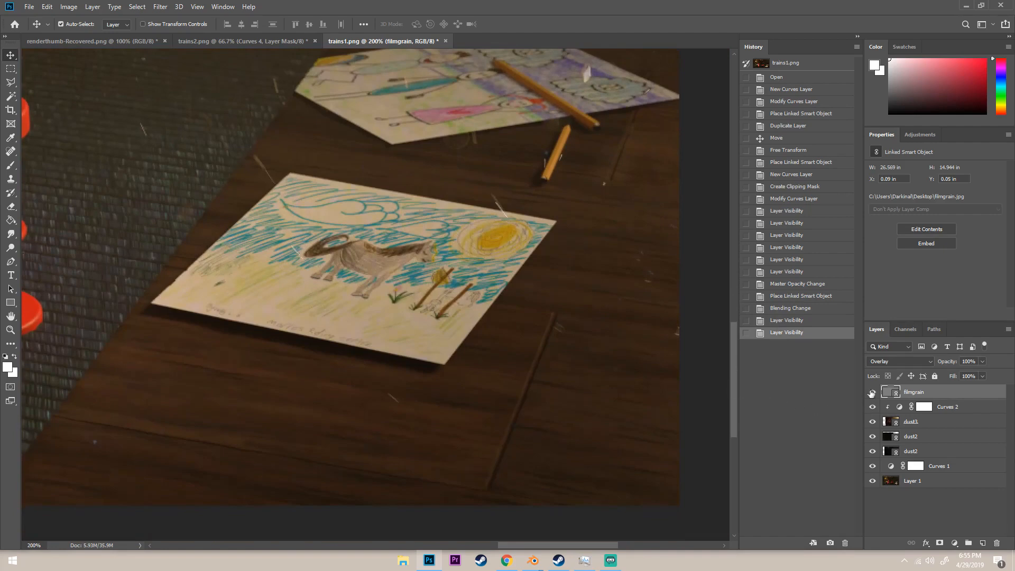
click(872, 393)
click(872, 393)
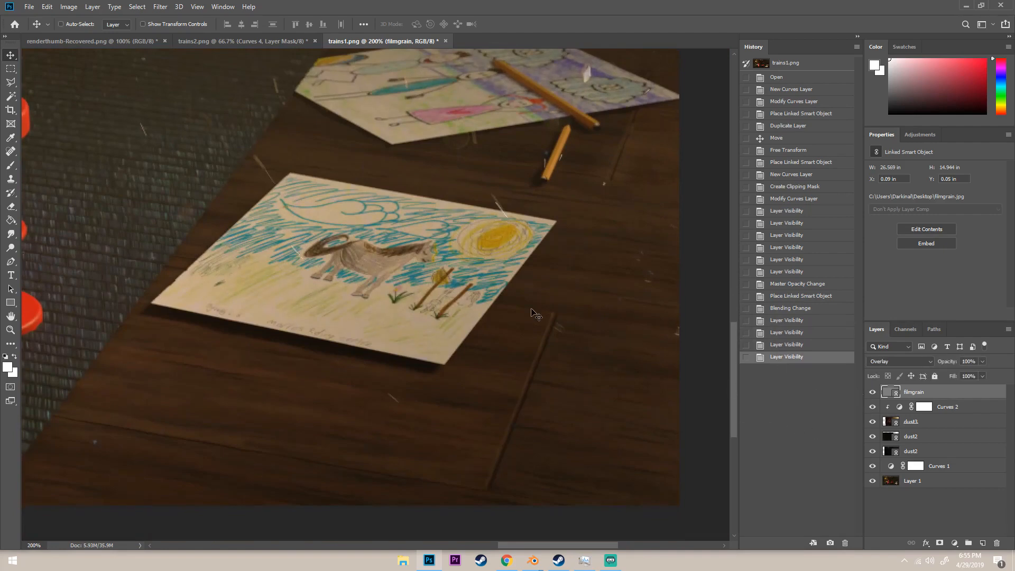
key(ctrl+0)
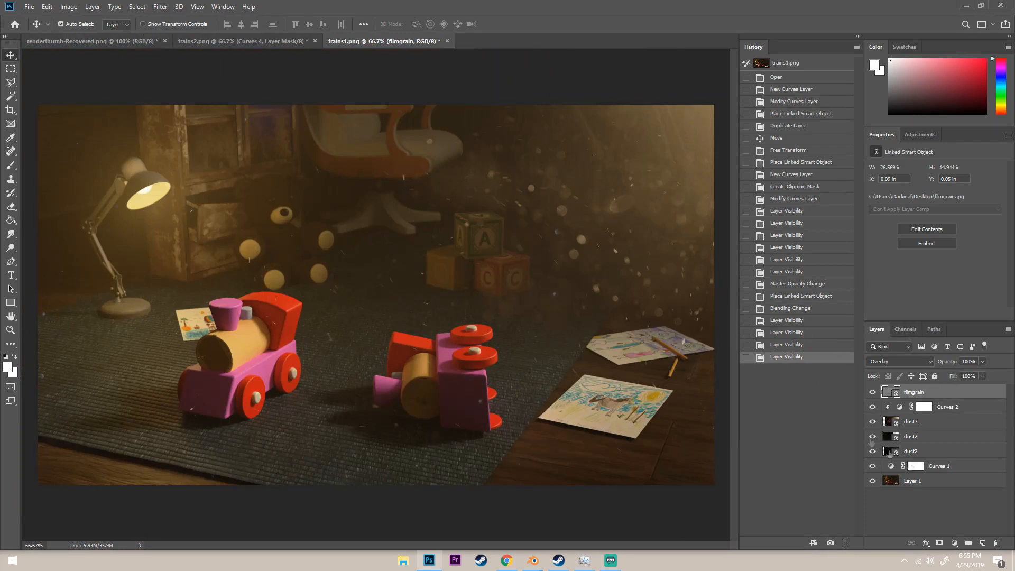
Step: Convert Layer 1 for smart filters so that its filters stay editable
click(932, 482)
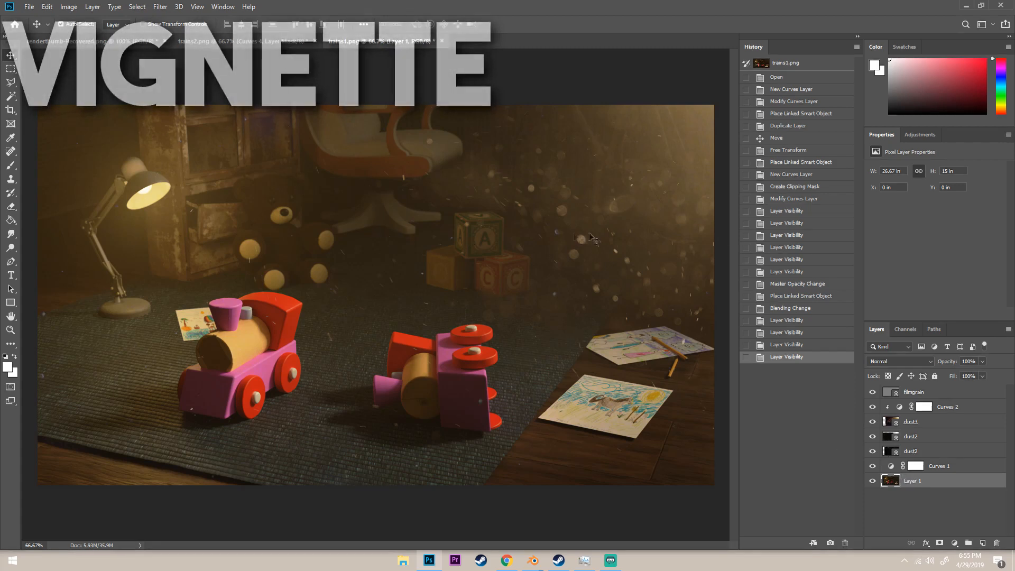
click(158, 7)
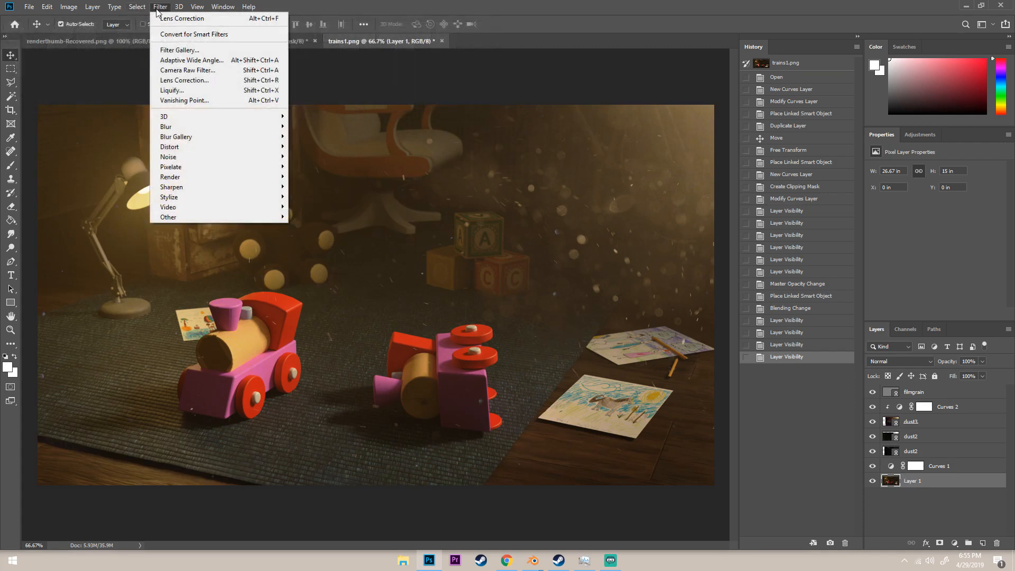
click(184, 35)
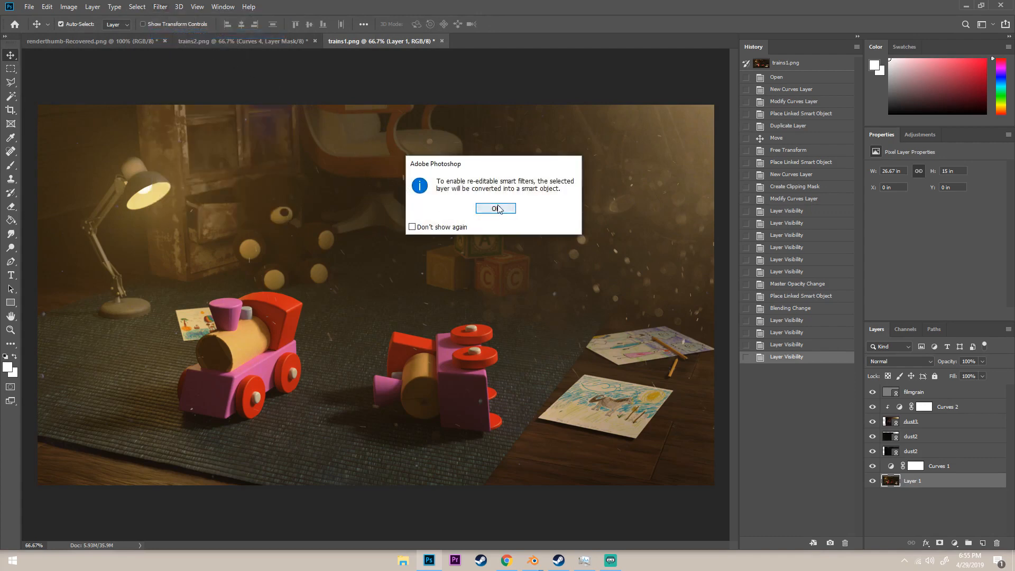
key(Return)
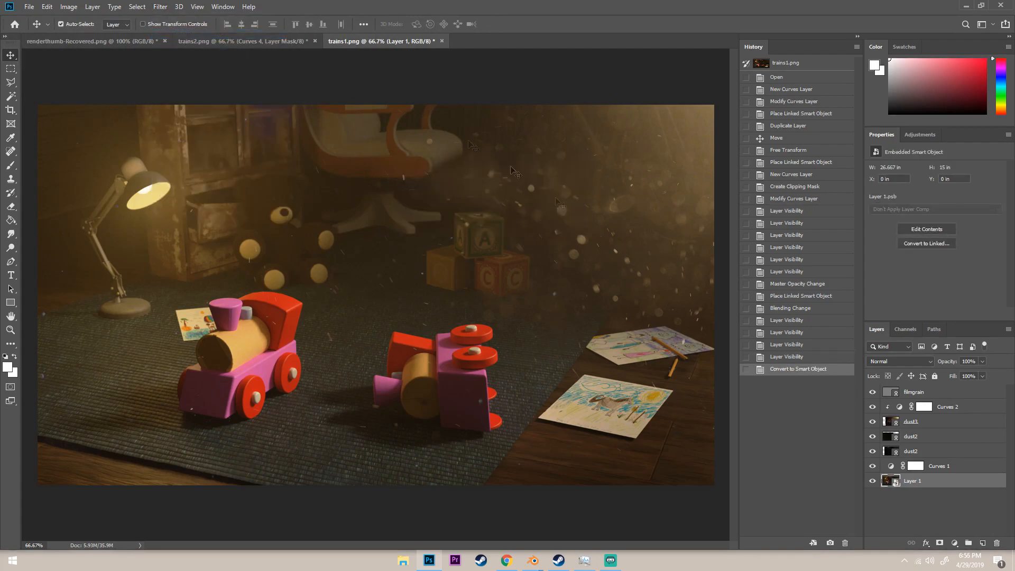
Step: Apply a Lens Correction vignette to Layer 1 with amount -74 and midpoint +19, and compare the image with trains2.png
click(161, 7)
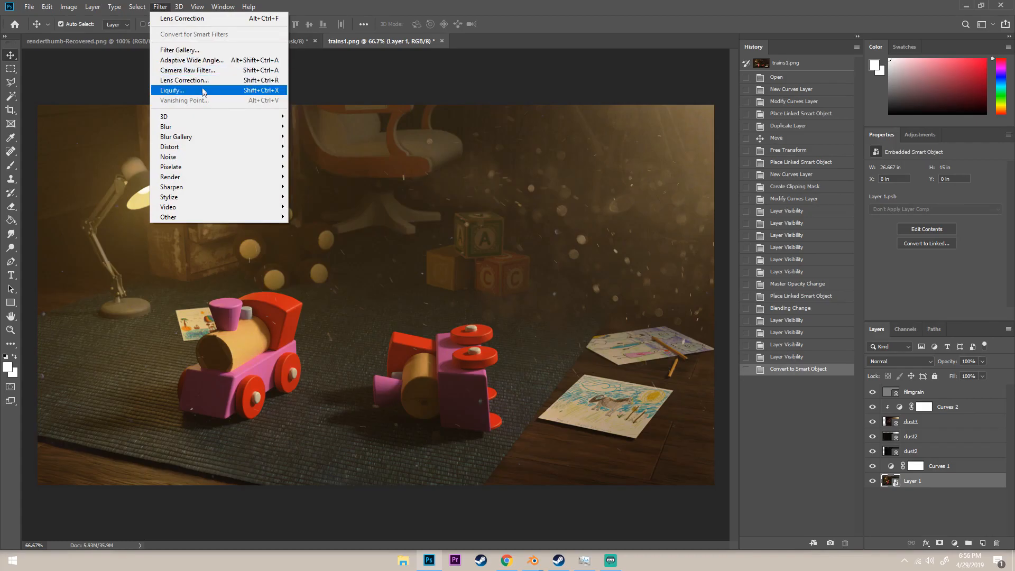
click(201, 82)
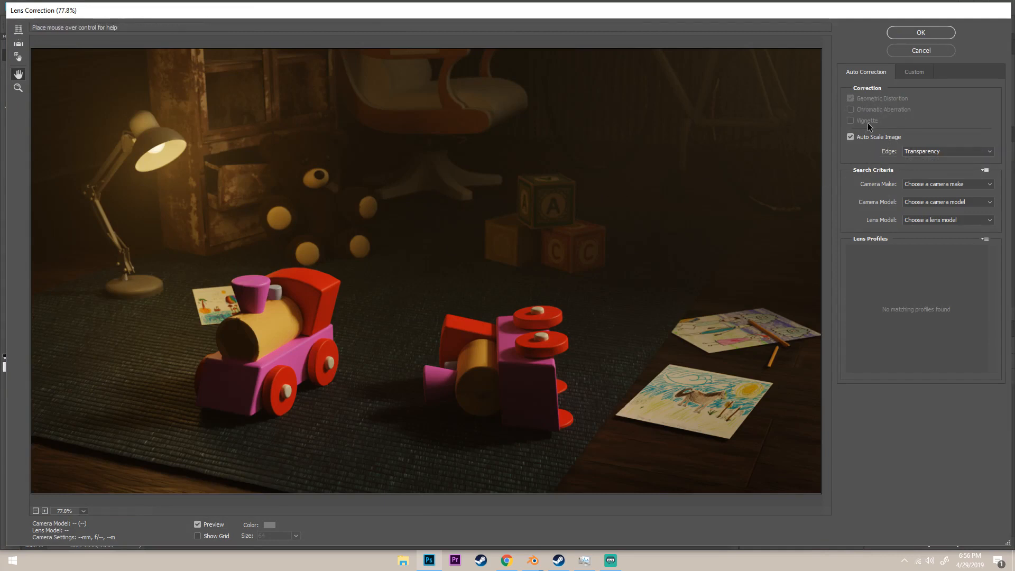
click(913, 71)
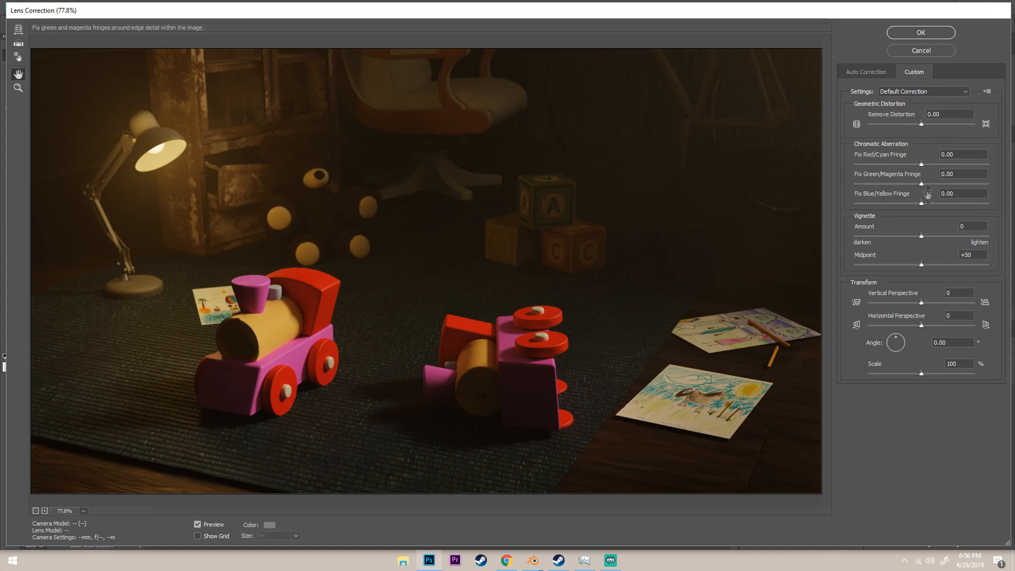
drag(922, 236, 874, 236)
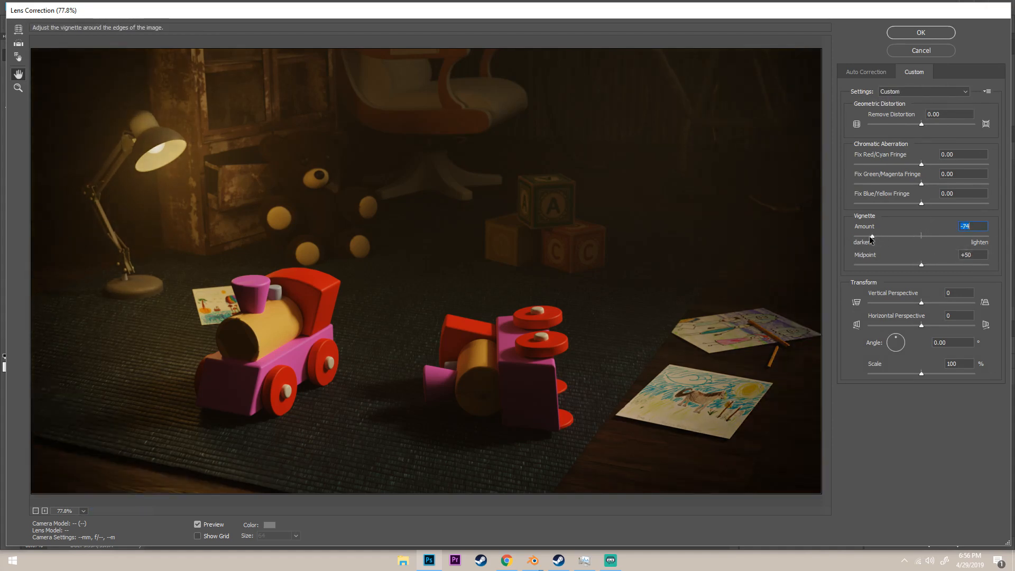
drag(920, 264, 870, 266)
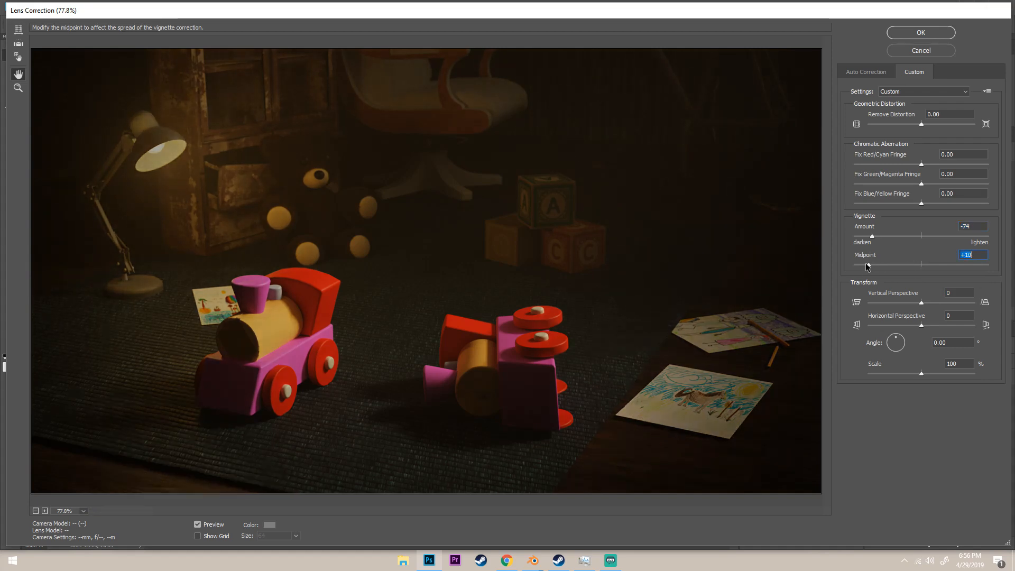
drag(868, 266, 875, 265)
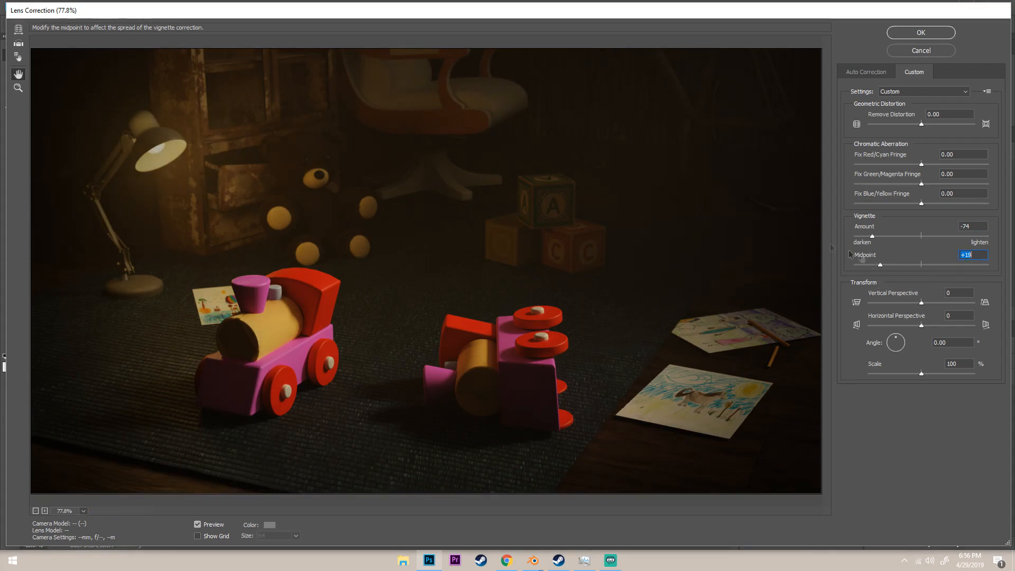
click(923, 33)
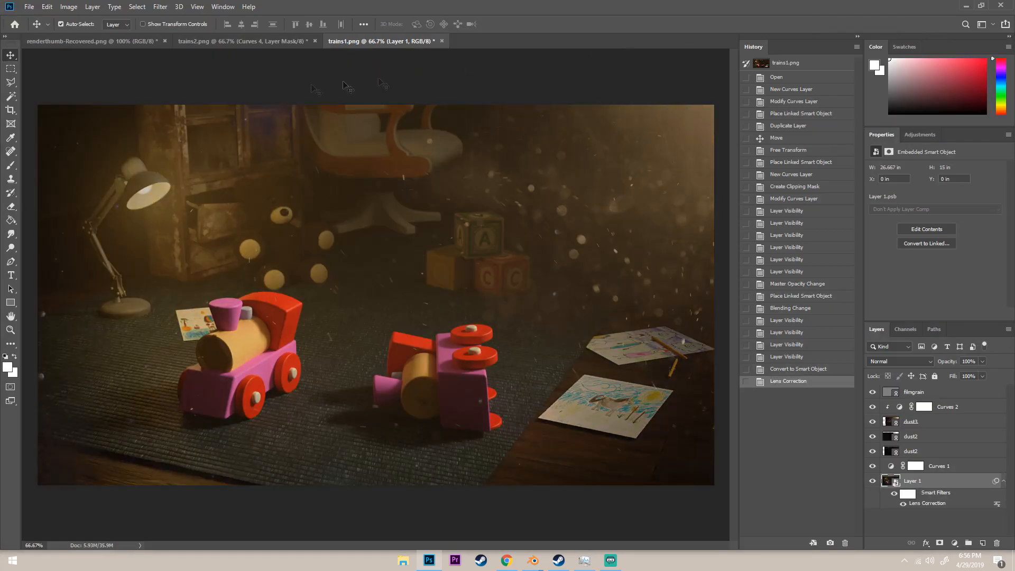
click(248, 43)
click(347, 41)
Step: Place scratches.jpg as a linked smart object above the filmgrain layer
click(923, 392)
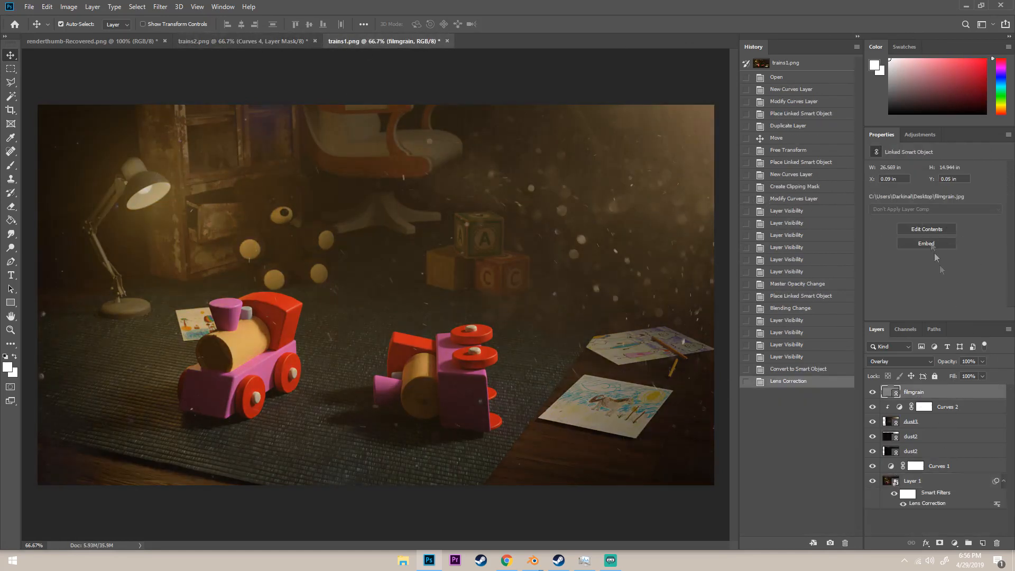
click(921, 134)
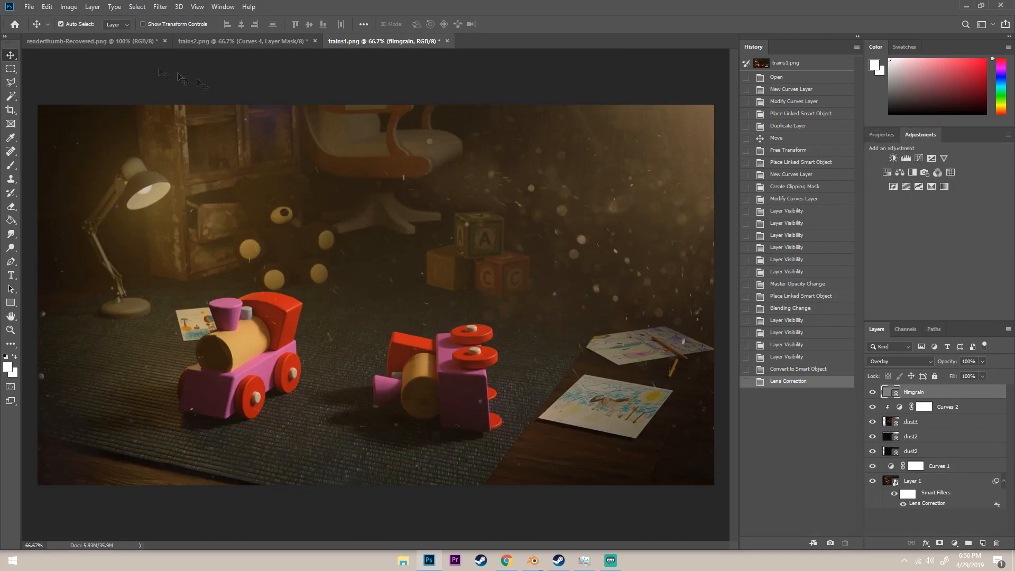
click(47, 7)
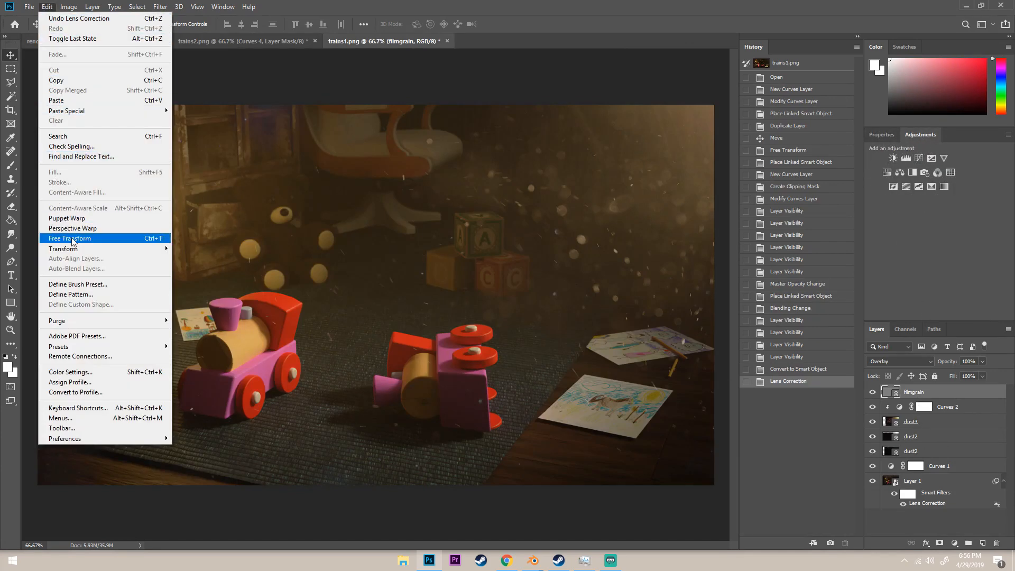
mouse_move(16, 5)
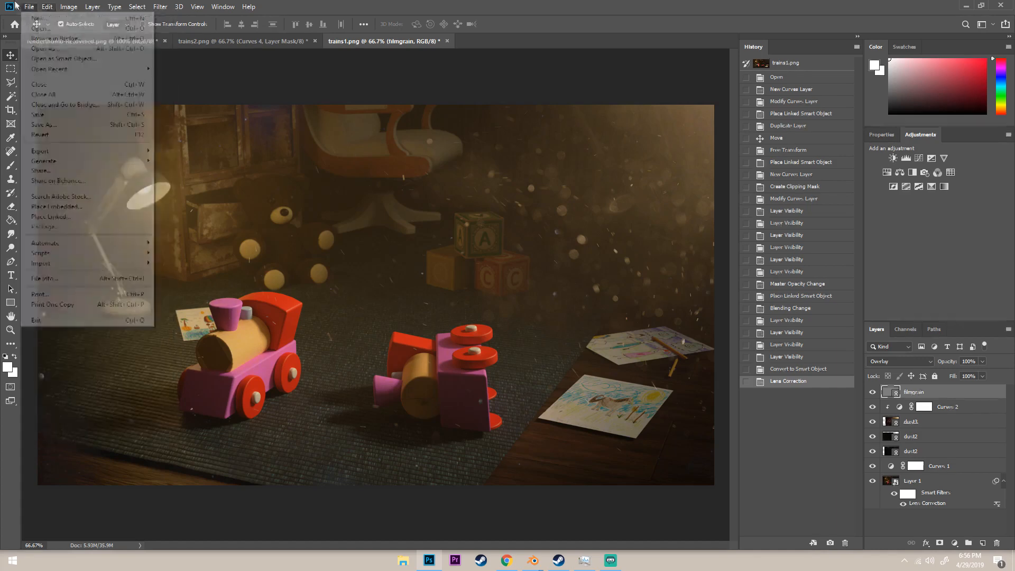
click(48, 216)
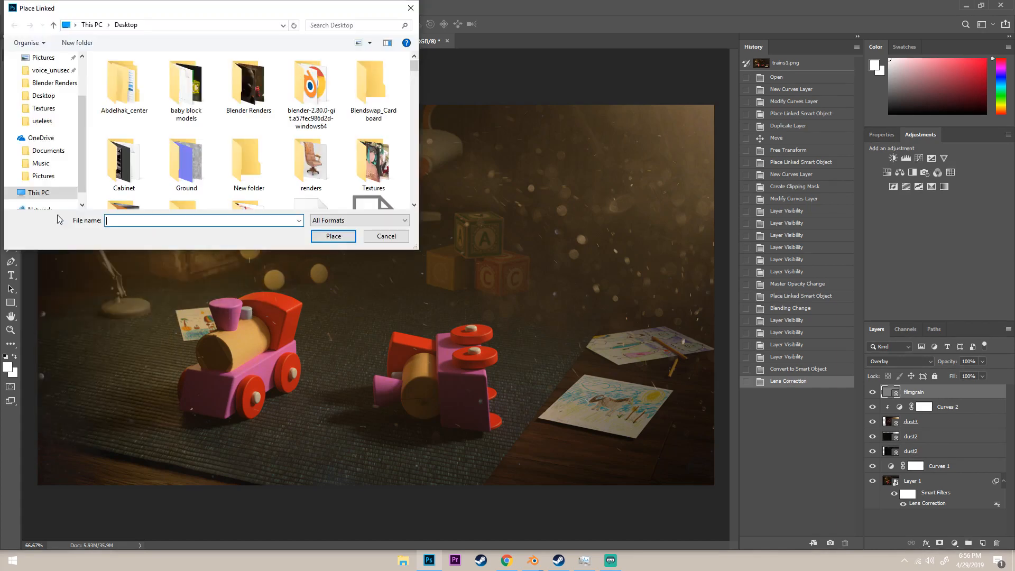
text(scratches.jpg)
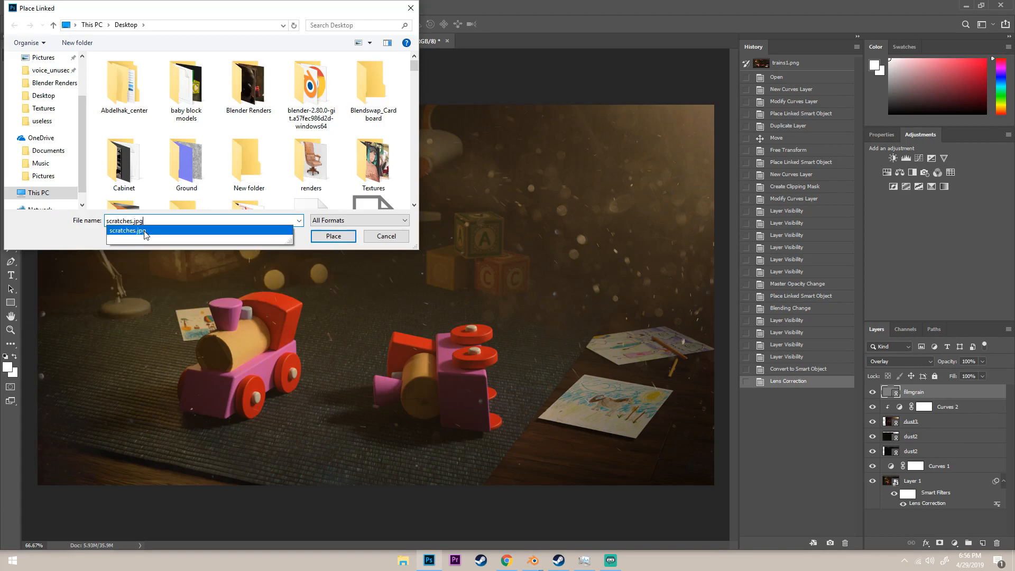
click(146, 232)
click(333, 236)
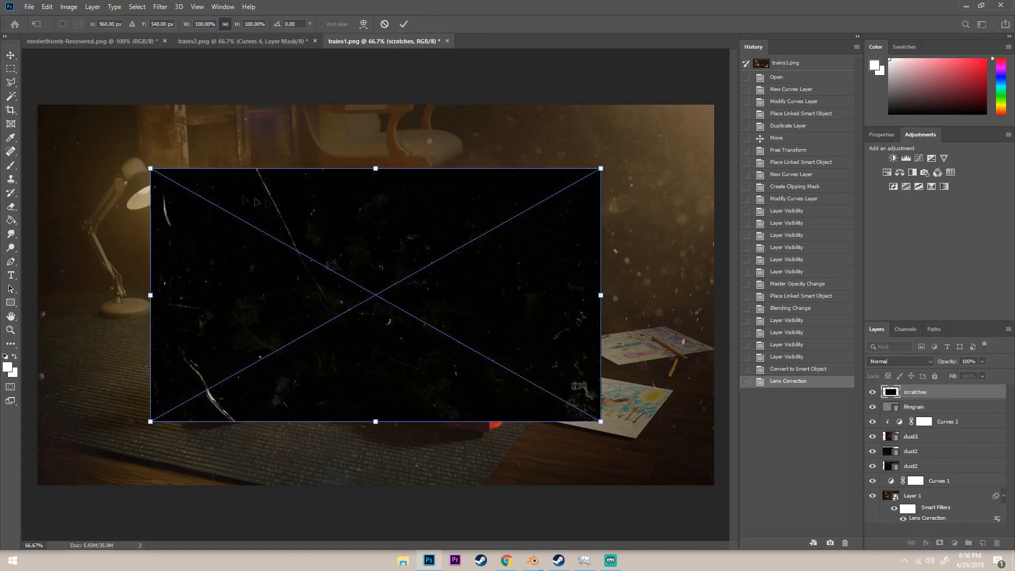
Step: Scale the placed scratches image to 149.86% and position it so it covers the canvas
drag(151, 168, 10, 47)
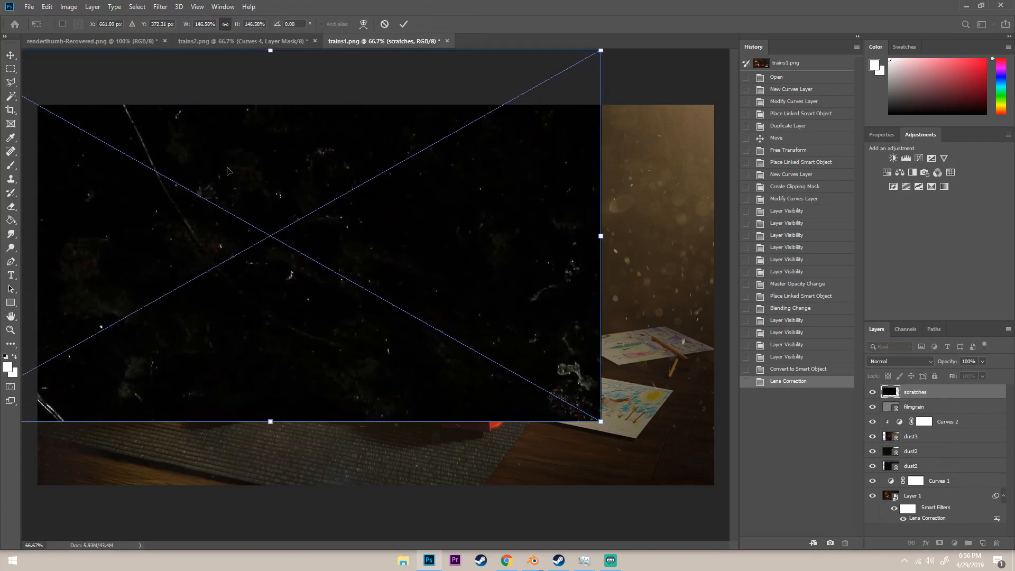
drag(231, 172, 333, 230)
drag(41, 104, 31, 100)
drag(160, 154, 170, 159)
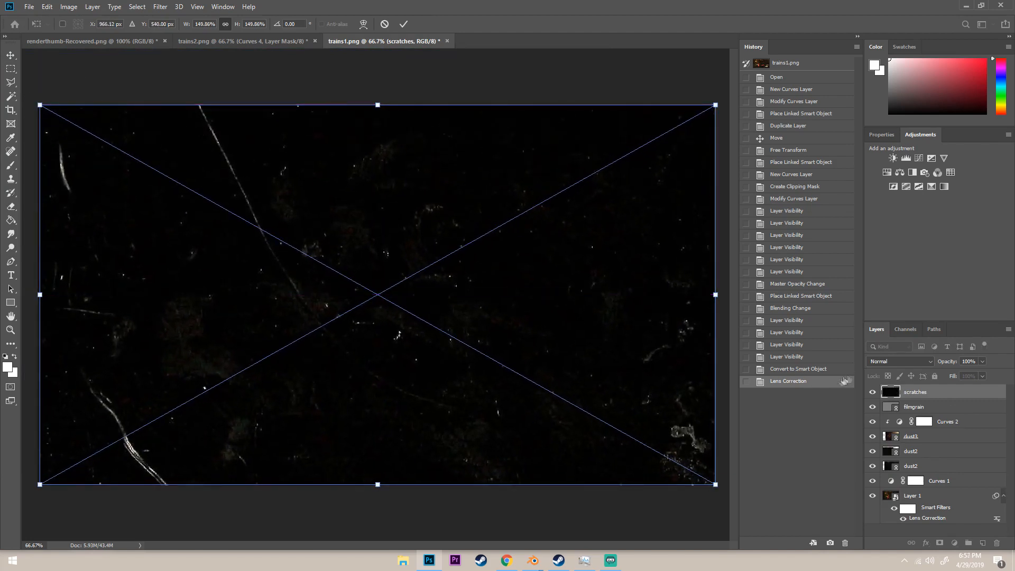
Step: Set the scratches layer's blend mode to Lighten and commit the placement
click(899, 362)
click(888, 366)
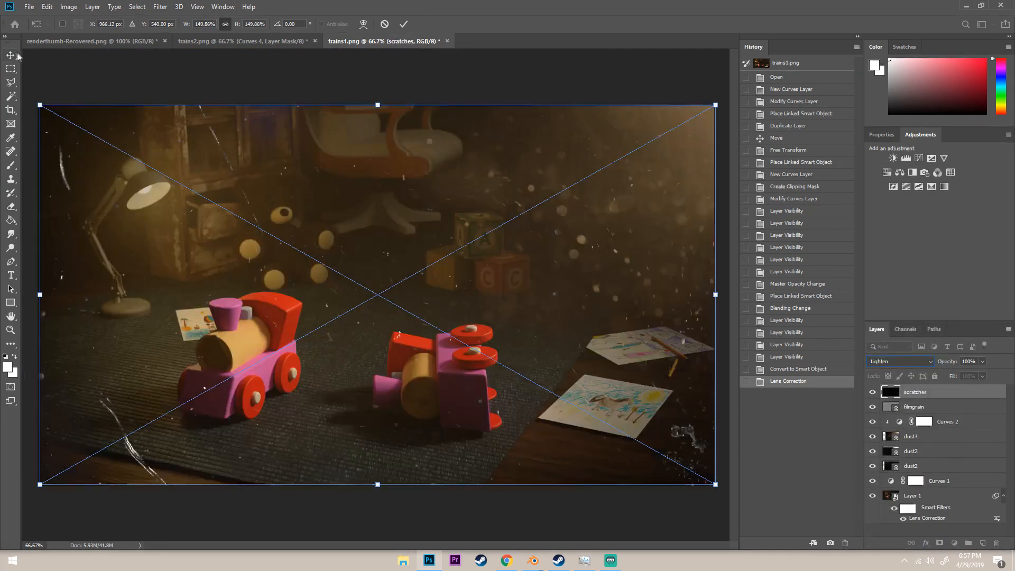
key(Return)
click(904, 334)
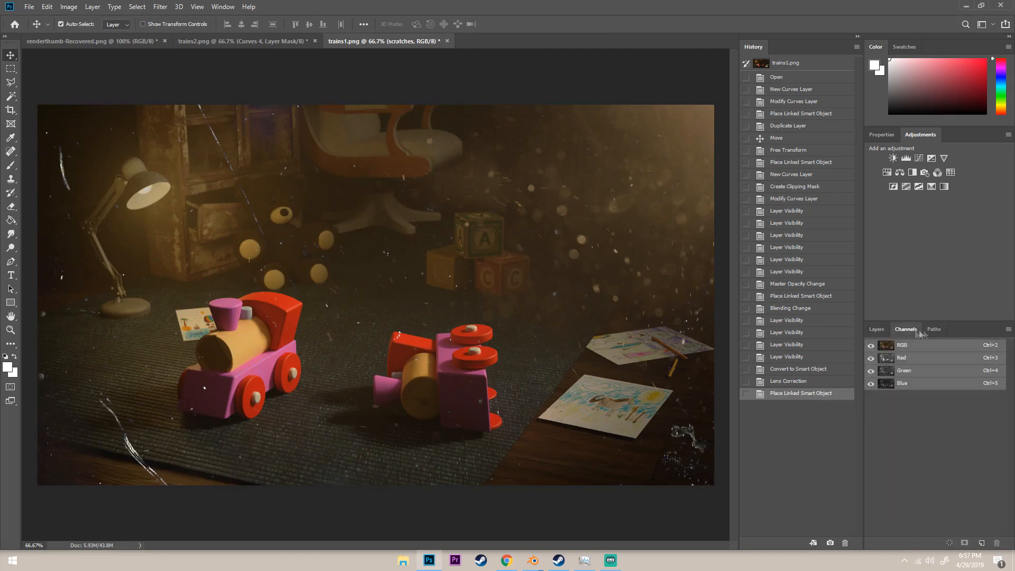
click(934, 330)
click(886, 331)
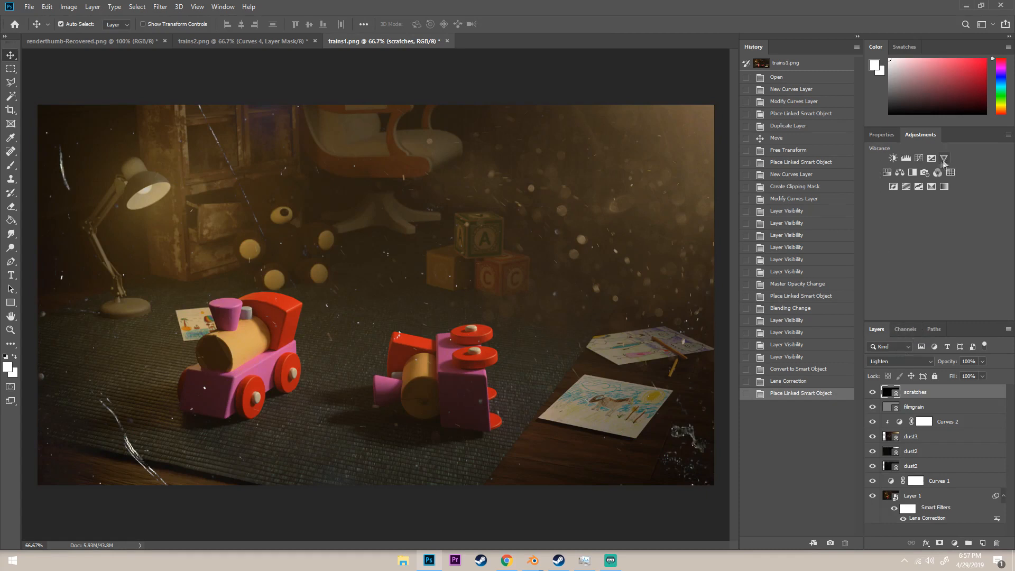
Step: Add a Curves adjustment clipped to the scratches layer, flattening its shadows and steepening its upper range to suppress the faint scratches
click(917, 159)
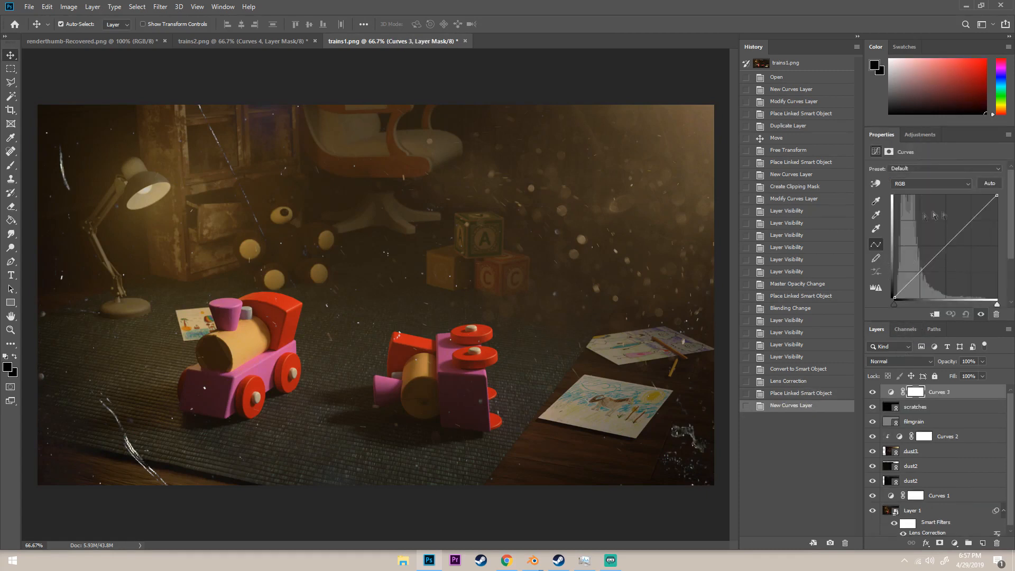
alt+click(936, 394)
click(911, 280)
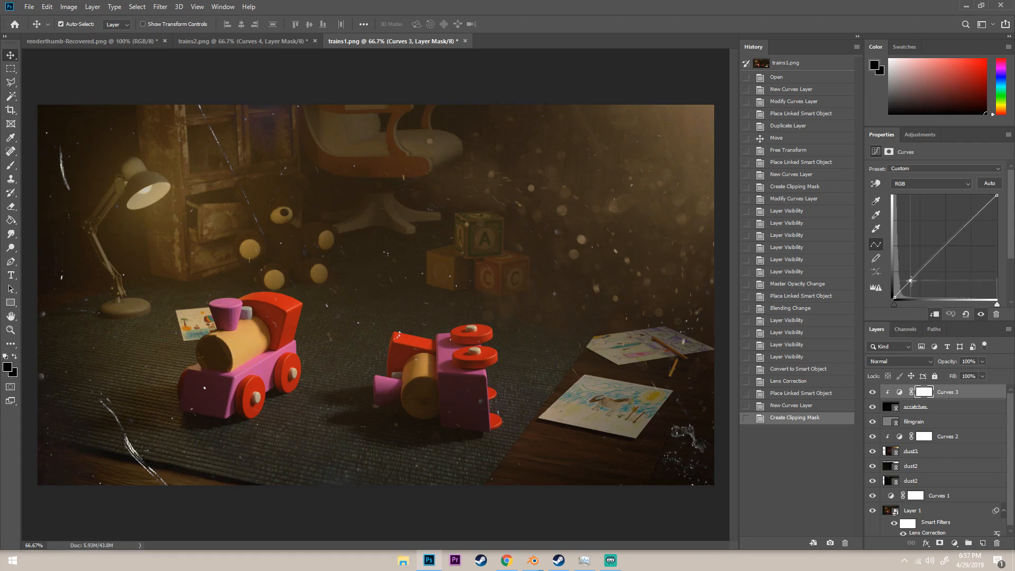
drag(911, 280, 924, 298)
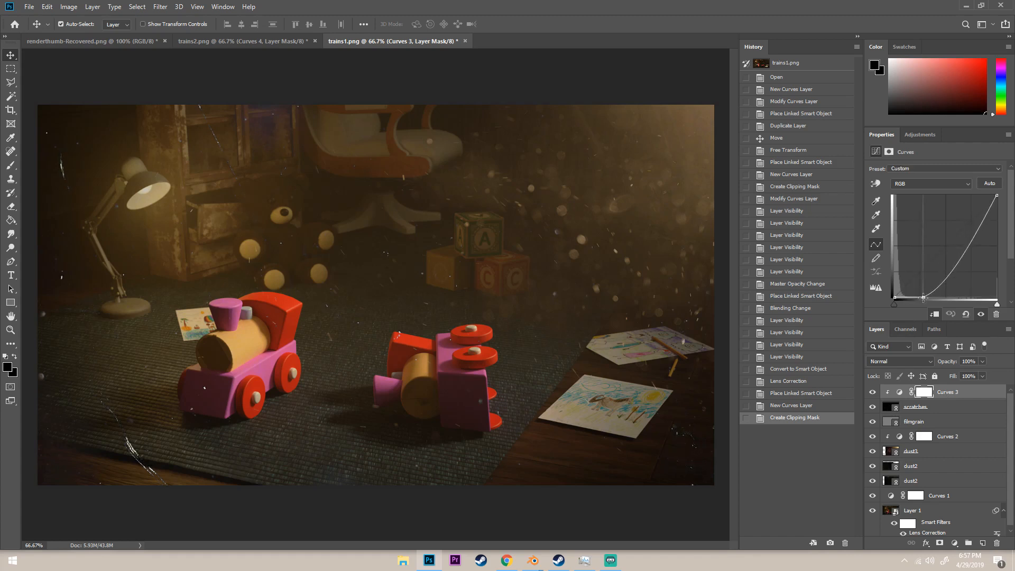
mouse_move(965, 250)
mouse_down()
mouse_move(980, 261)
mouse_move(958, 260)
mouse_up()
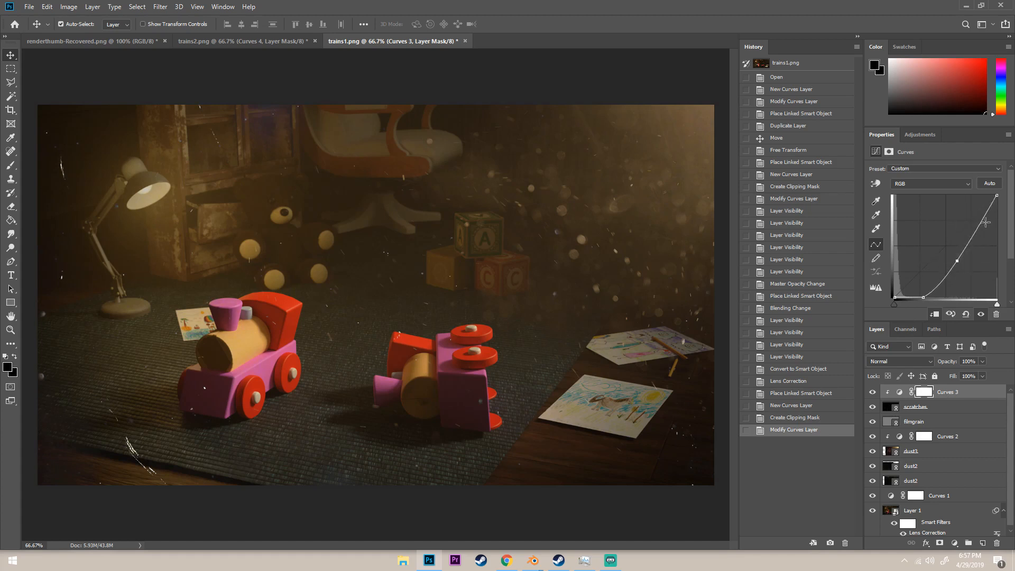
drag(984, 225, 964, 212)
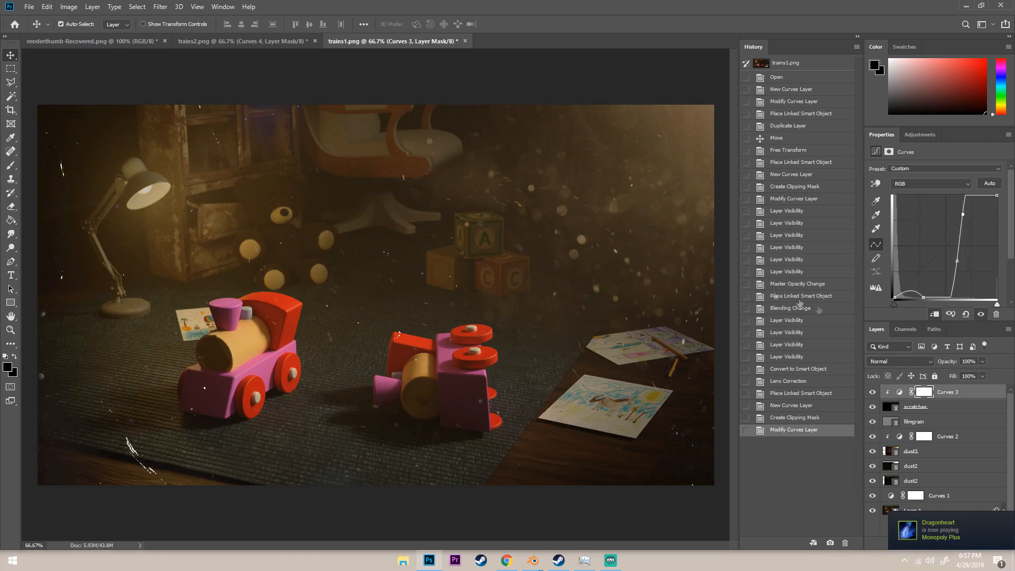
Step: Add a Hue/Saturation adjustment layer above Curves 3 and raise its master saturation, comparing the image with trains2.png
click(911, 137)
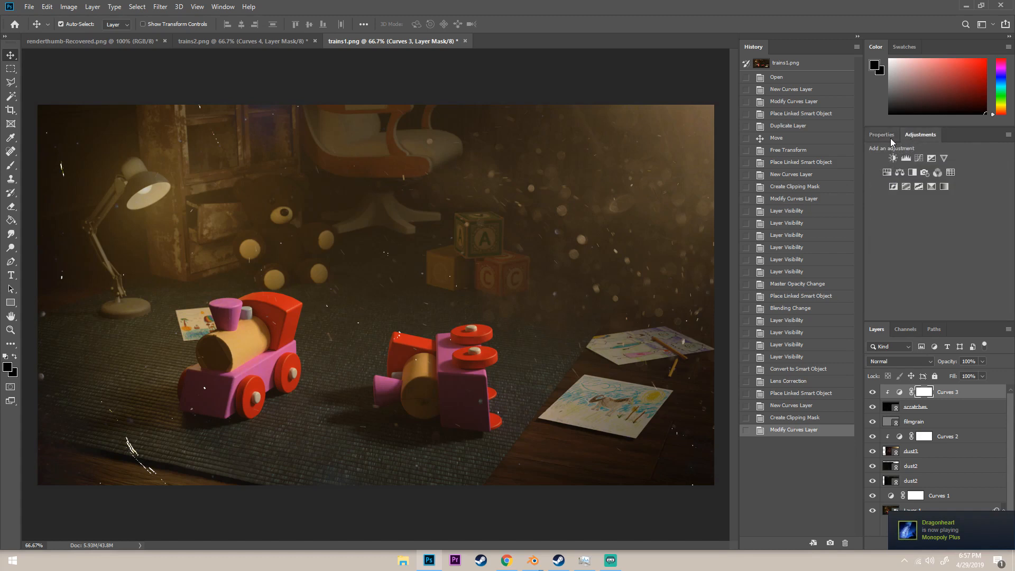
click(887, 174)
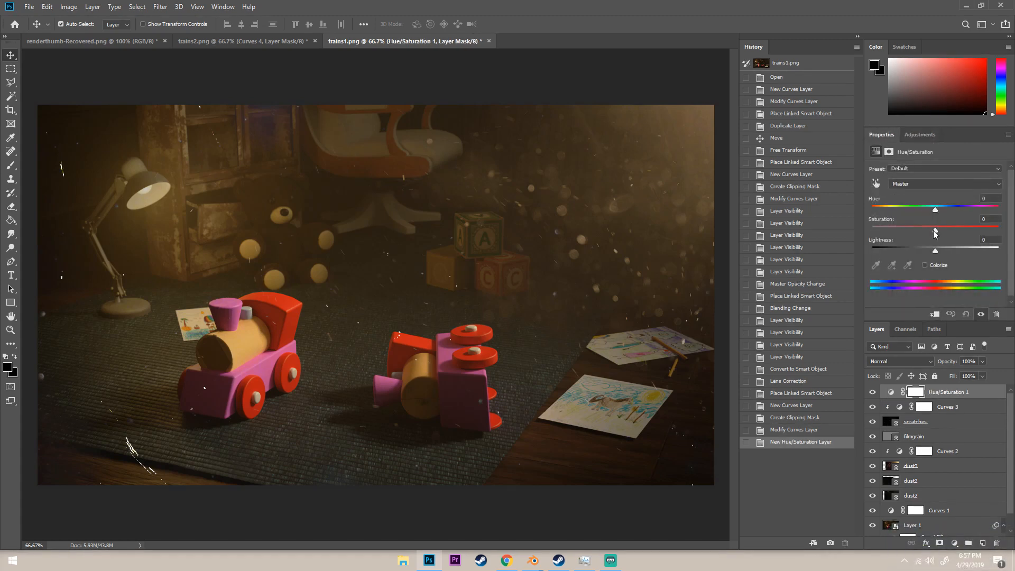
drag(935, 231, 949, 231)
drag(942, 233, 940, 233)
click(208, 42)
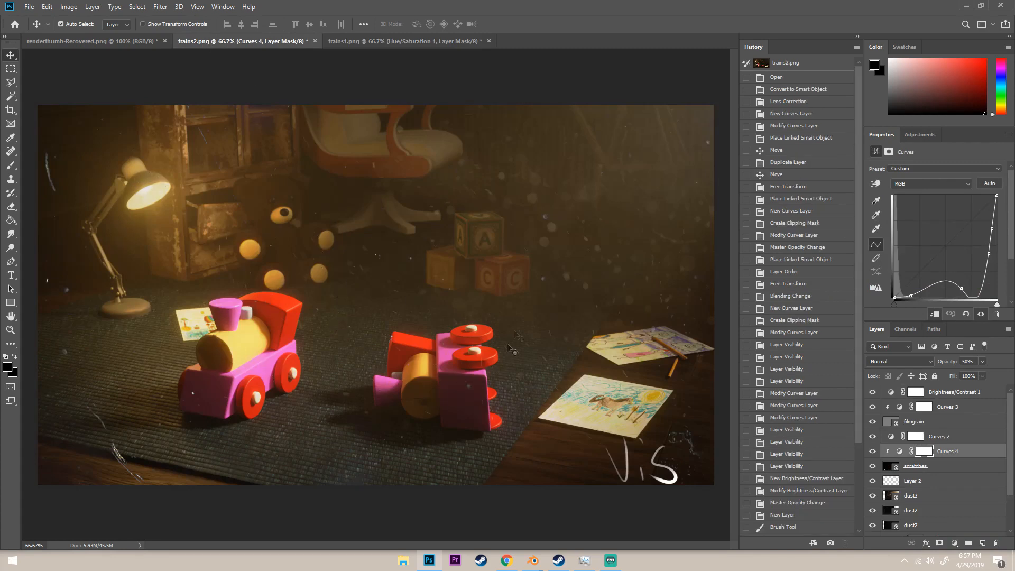
click(351, 43)
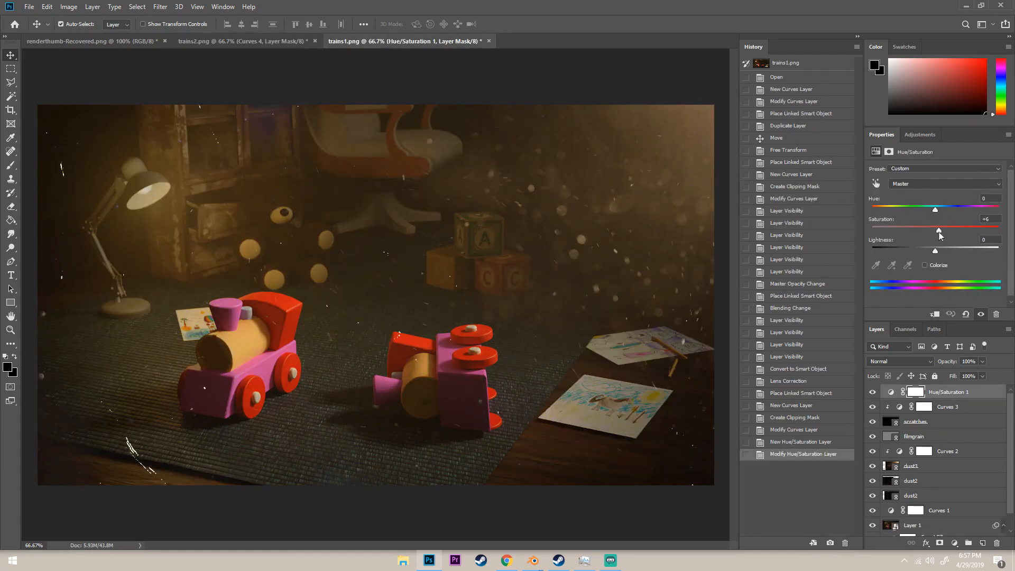
drag(939, 233, 948, 233)
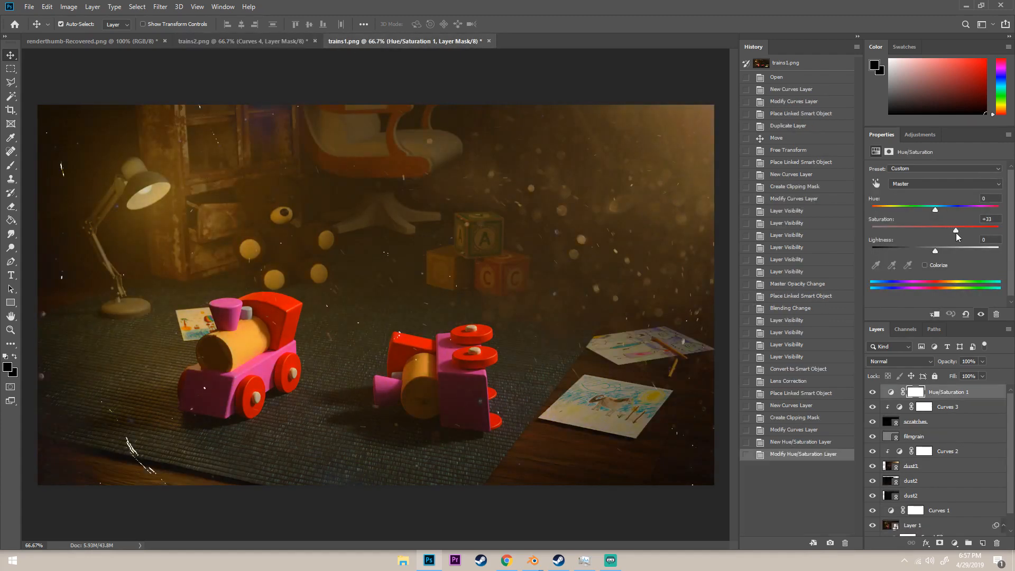
drag(954, 233, 947, 233)
Step: Reshape the Curves 3 curve to stay low through the shadows and midtones and rise sharply near the highlights, softening the scratches
click(961, 410)
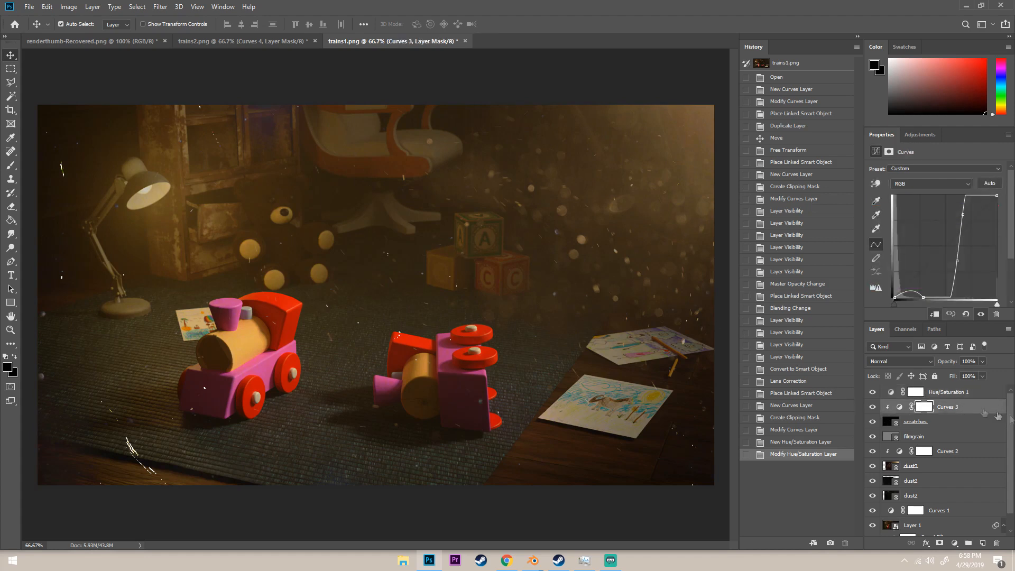
drag(957, 261, 967, 265)
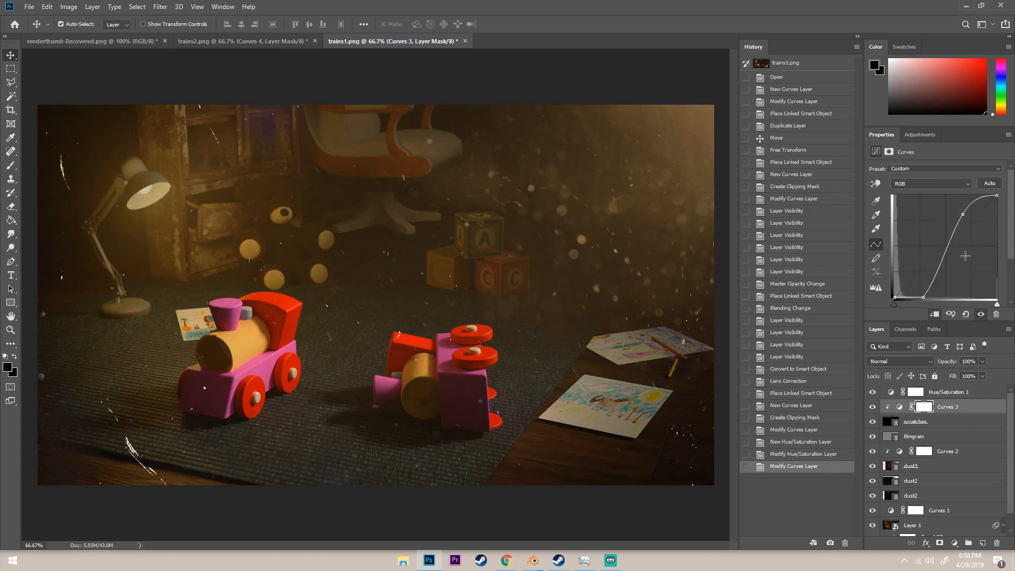
drag(963, 255, 959, 252)
drag(909, 287, 908, 297)
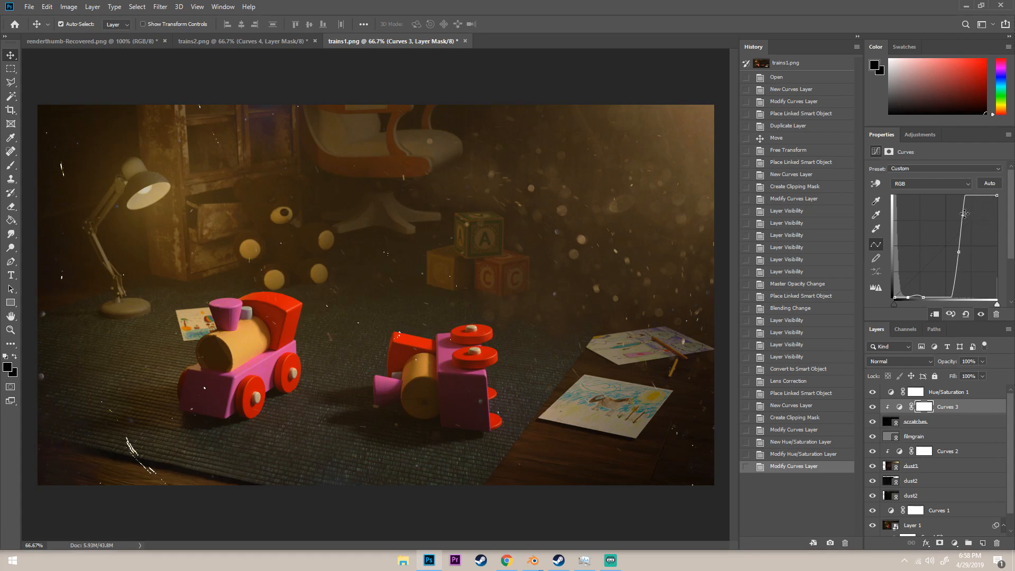
drag(965, 213, 965, 284)
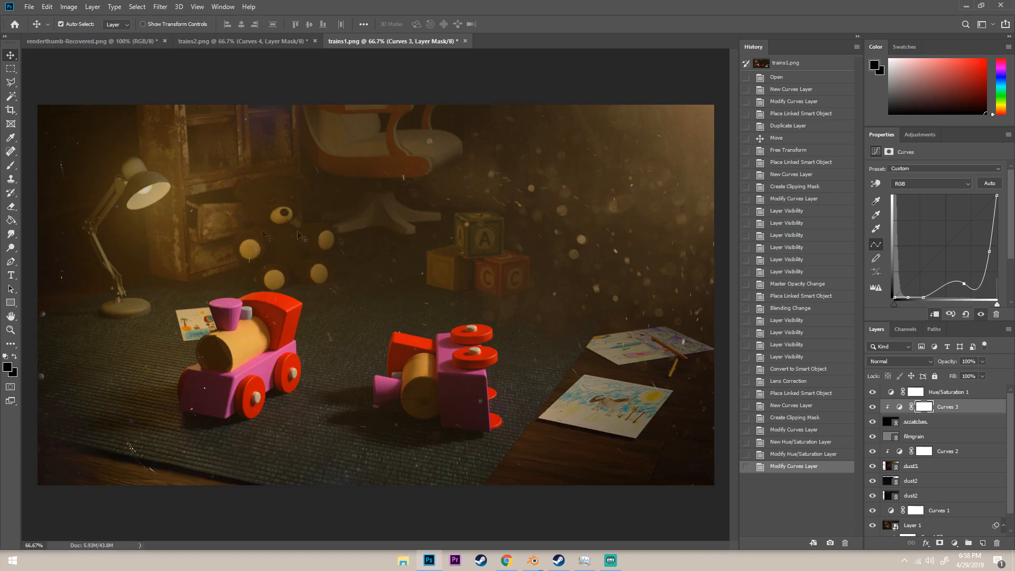
Step: Set the dust3 layer's opacity to 35%
click(932, 470)
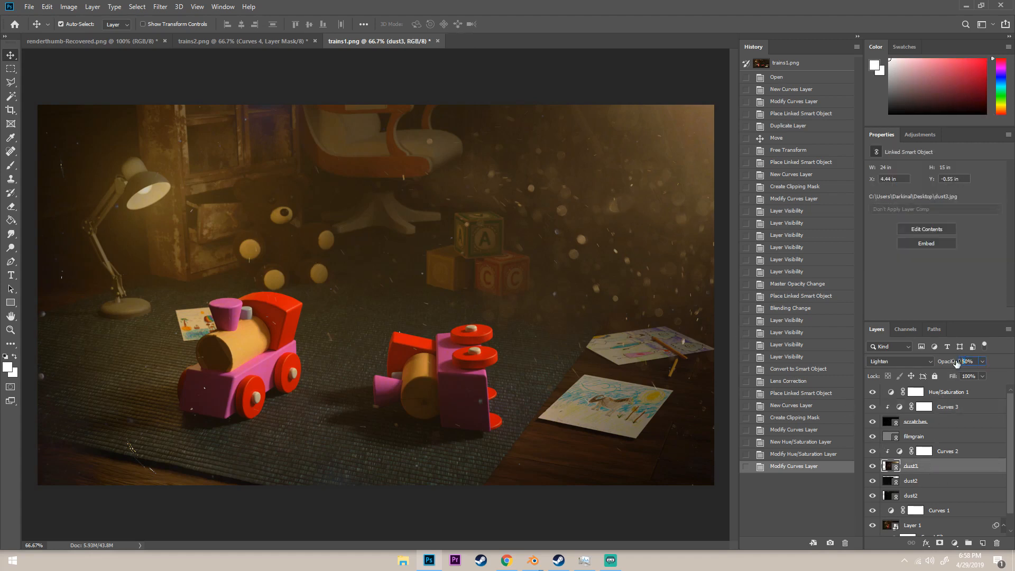
drag(956, 362, 958, 363)
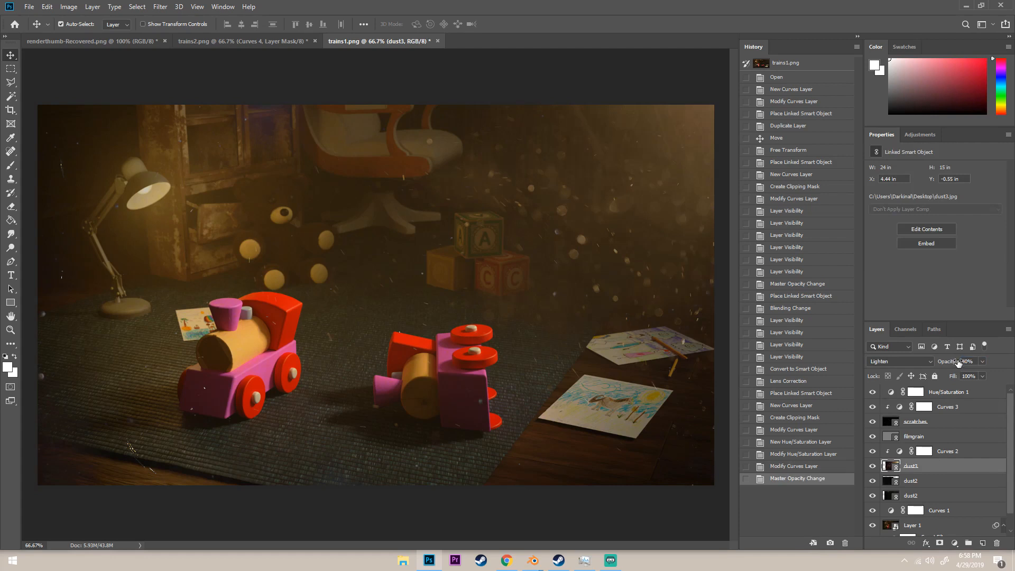
text(35)
key(Return)
Step: Compare the edited trains1.png repeatedly with trains2.png, examining the lamp glow, colours, dust and scratches
click(255, 43)
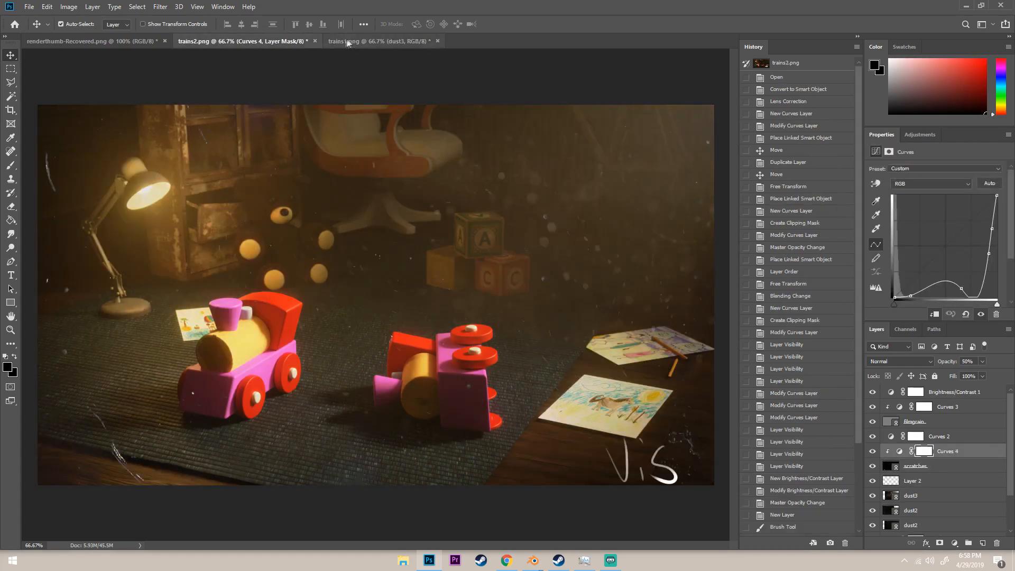
click(347, 42)
click(284, 43)
click(373, 42)
click(259, 42)
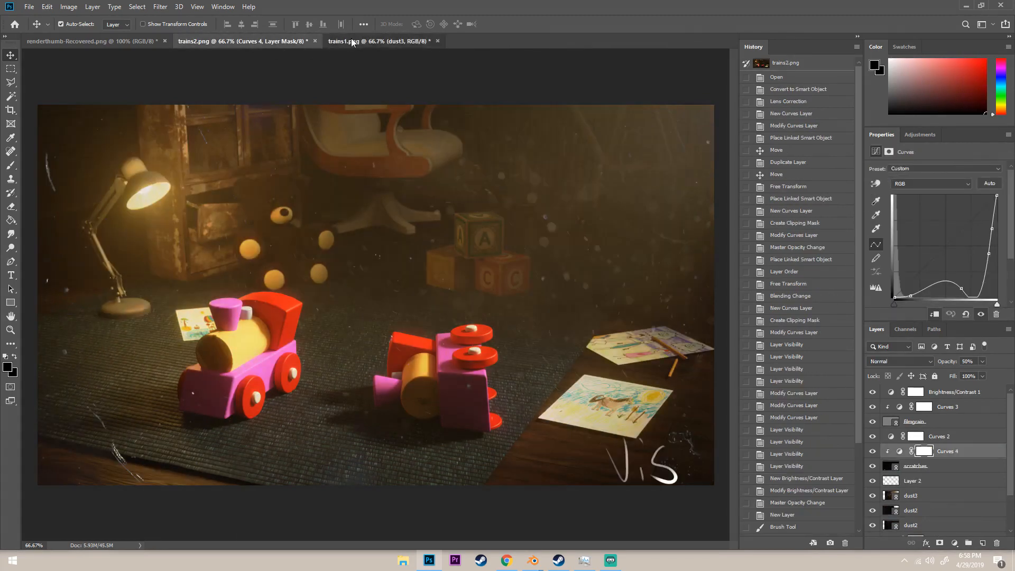
click(351, 40)
click(290, 47)
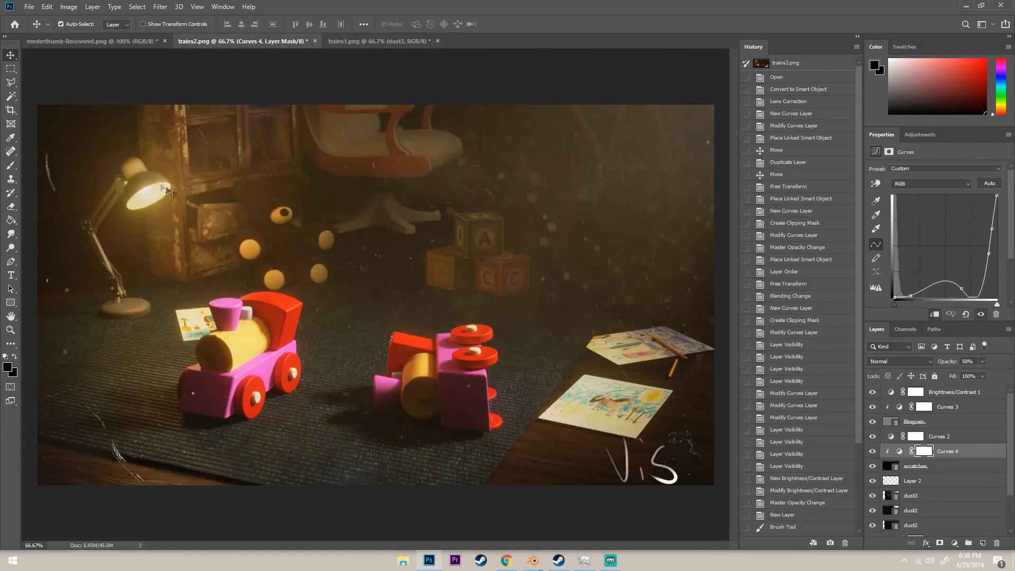
click(360, 39)
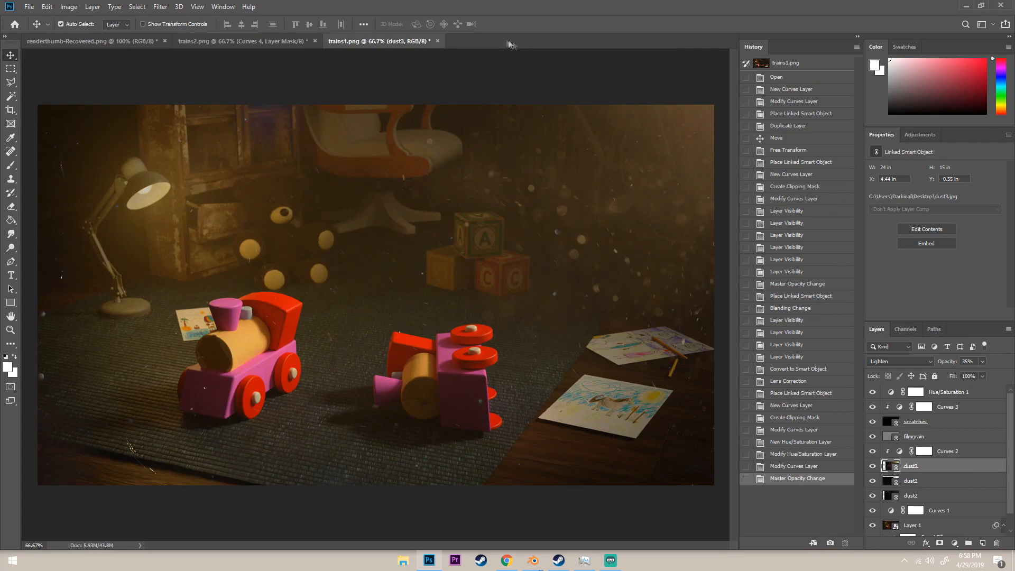
scroll(962, 433, down, 1)
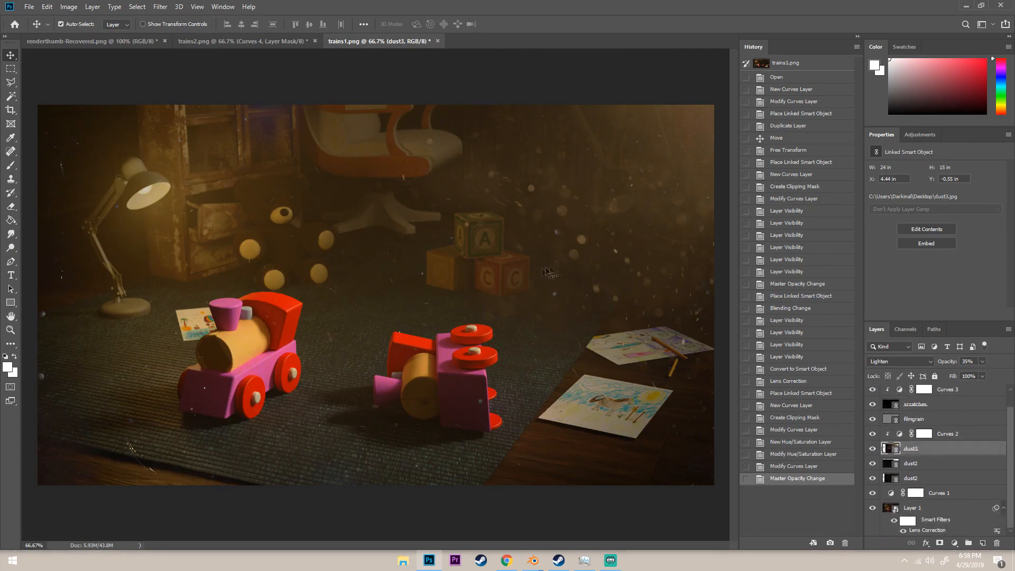